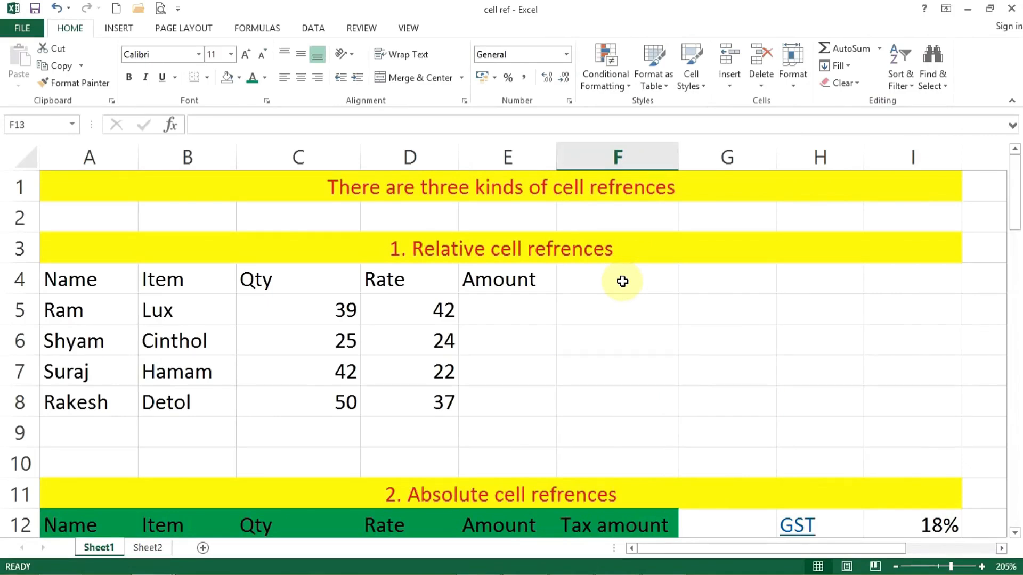
# Glance over the Insert and Home ribbons and select the sheet title in row 1
pyautogui.click(128, 28)
pyautogui.click(75, 28)
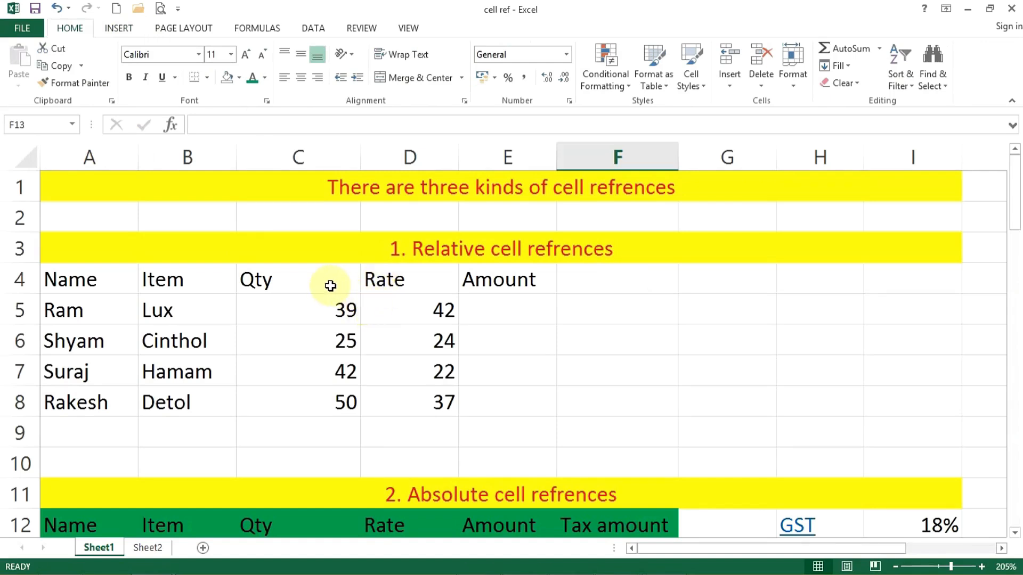
pyautogui.click(362, 187)
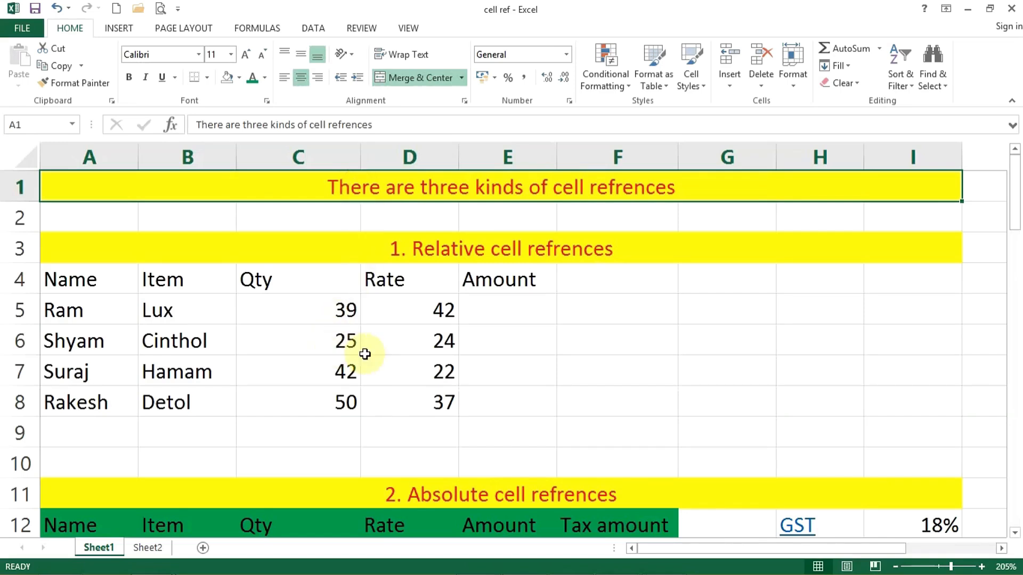
pyautogui.scroll(2, 373, 352)
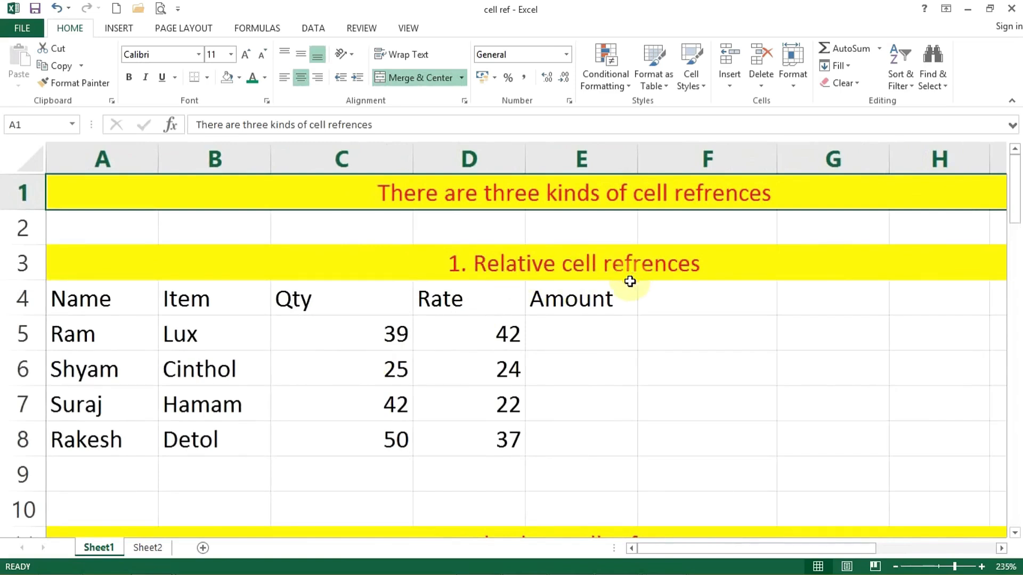
# Highlight the Item, Qty and Rate values in B5:D8 and select Amount cell E5
pyautogui.click(557, 329)
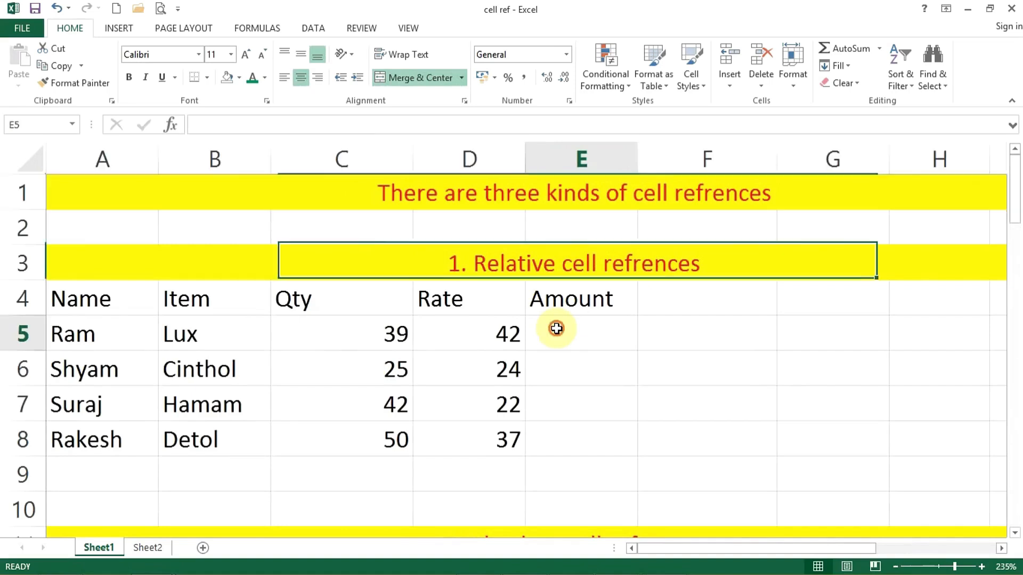
pyautogui.moveTo(212, 327); pyautogui.dragTo(200, 433)
pyautogui.moveTo(343, 337); pyautogui.dragTo(329, 438)
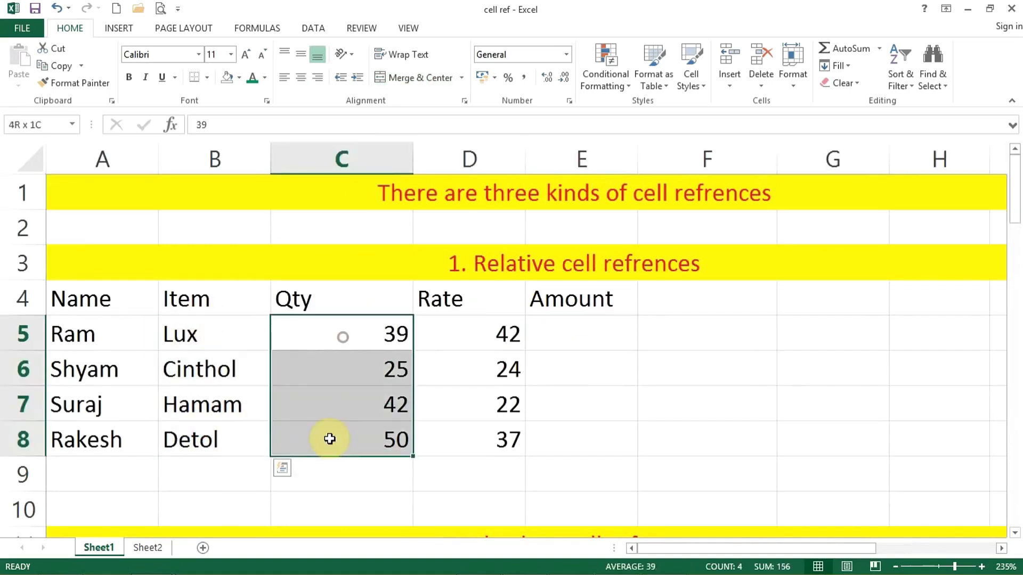
pyautogui.moveTo(460, 336); pyautogui.dragTo(476, 440)
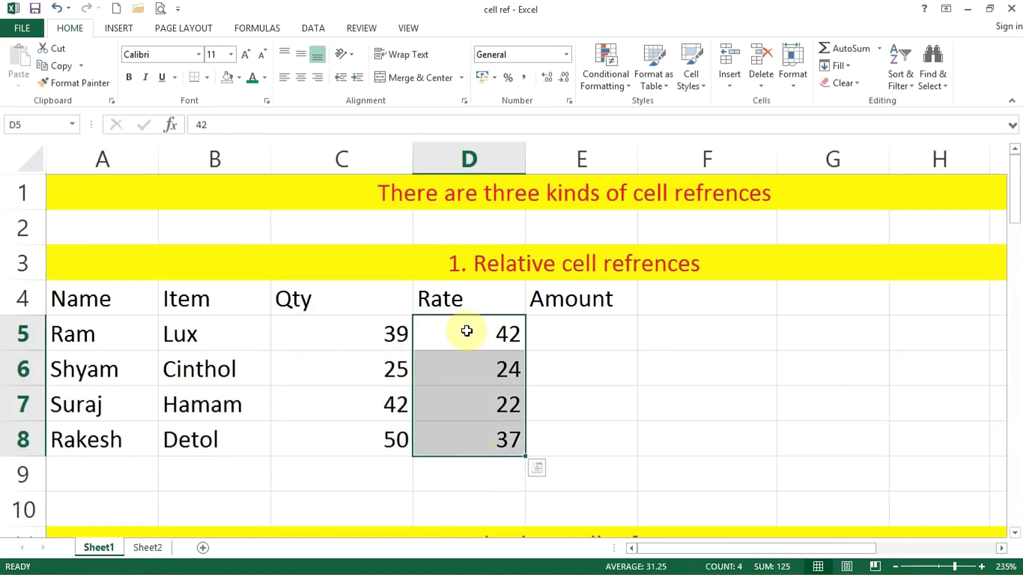
pyautogui.click(578, 342)
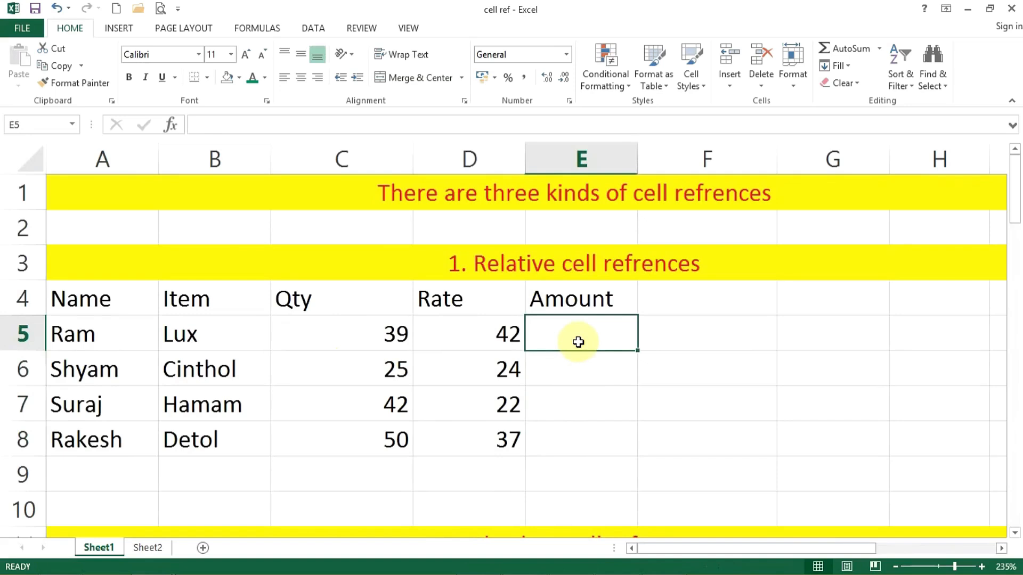
# Enter =C5*D5 in E5 to get the first Amount, 1638
pyautogui.write('=')
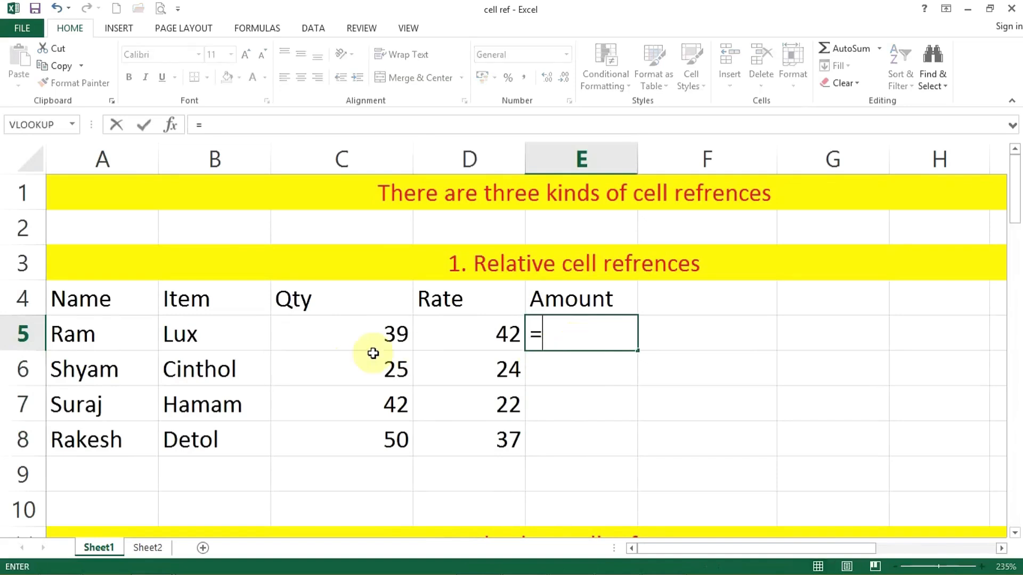
pyautogui.click(348, 337)
pyautogui.write('*')
pyautogui.click(441, 342)
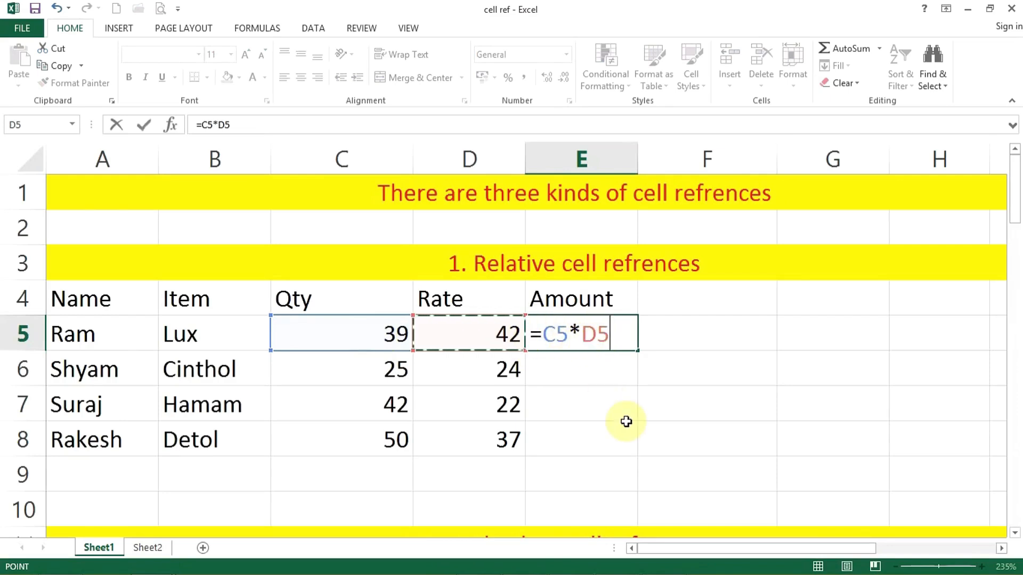
pyautogui.press('Return')
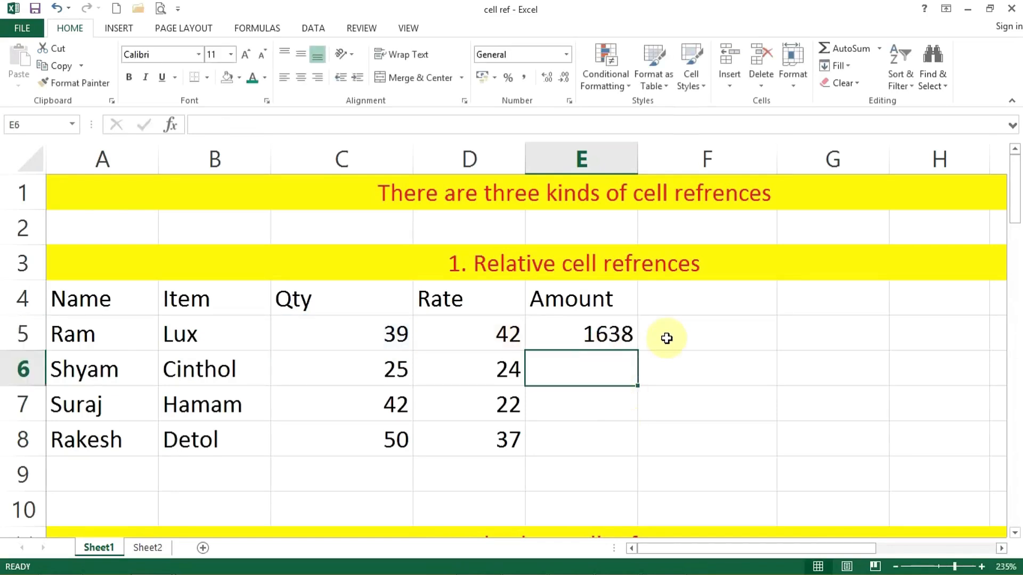
pyautogui.click(555, 334)
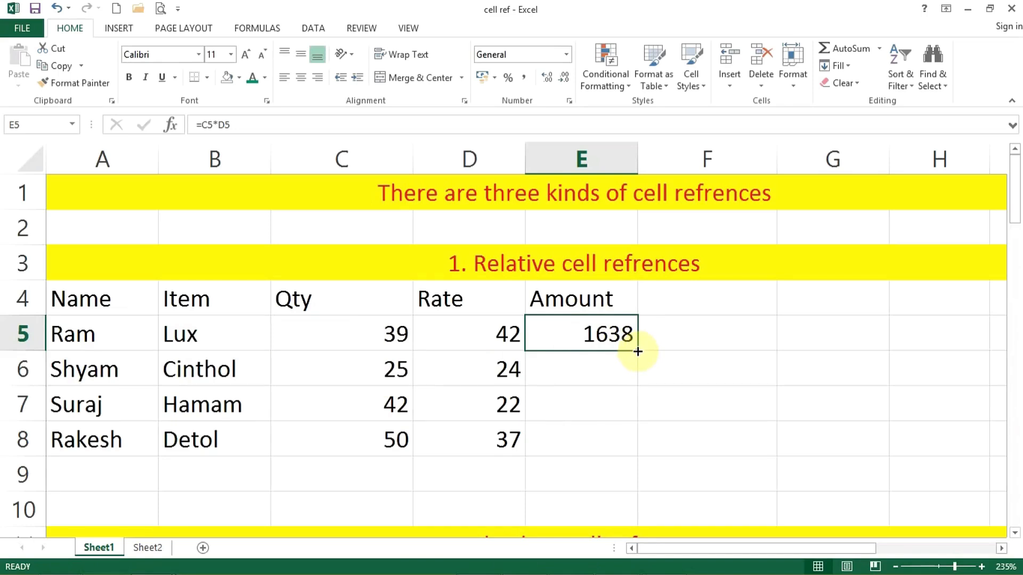
# Fill E5's Amount formula down to E8, then inspect the formulas in E6 and E5
pyautogui.moveTo(638, 351); pyautogui.dragTo(631, 443)
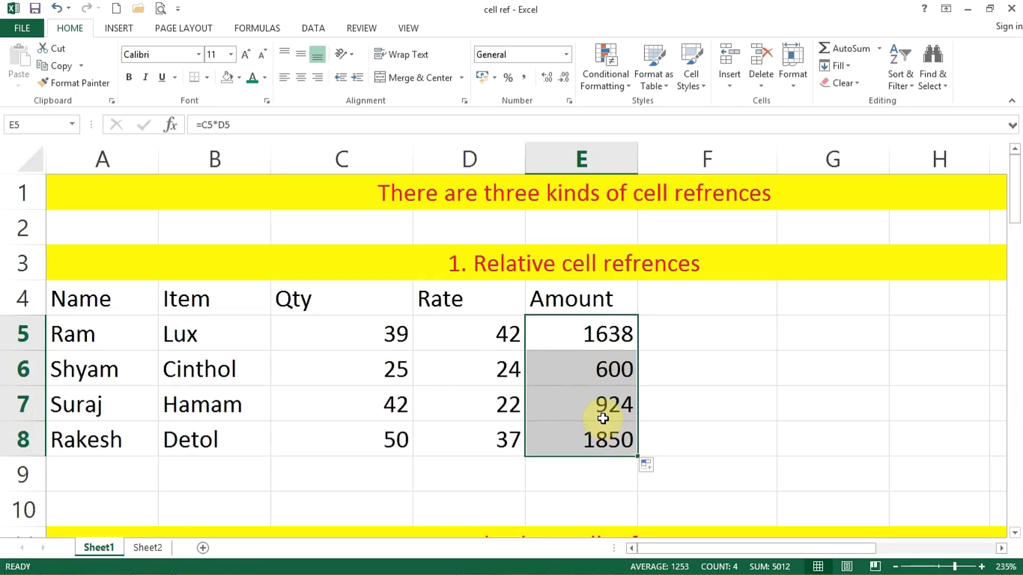
pyautogui.doubleClick(580, 376)
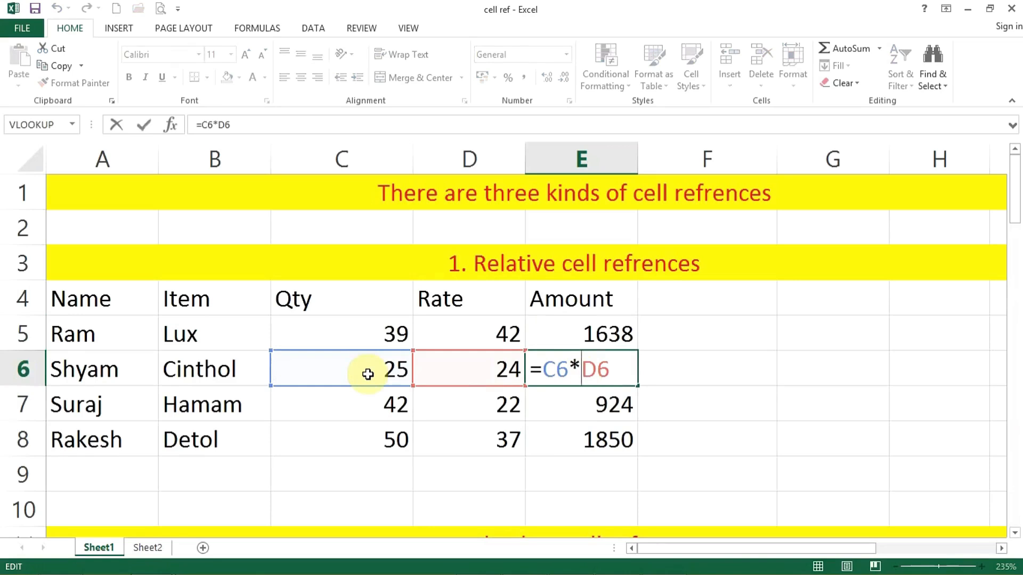
pyautogui.press('Escape')
pyautogui.doubleClick(582, 334)
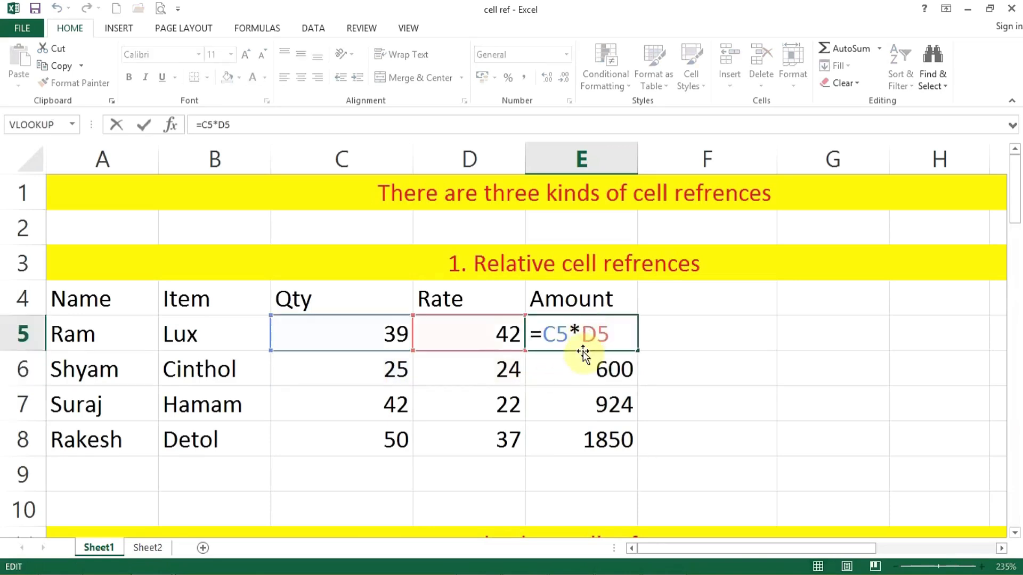
pyautogui.press('Return')
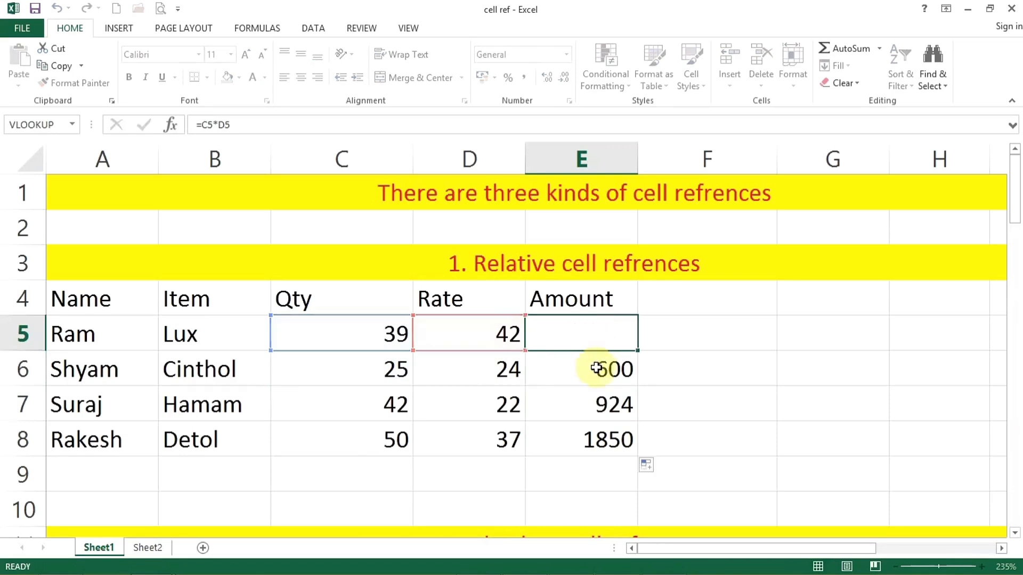
# Check the adjusted relative formulas in E6, E7 (=C7*D7) and E8
pyautogui.doubleClick(596, 369)
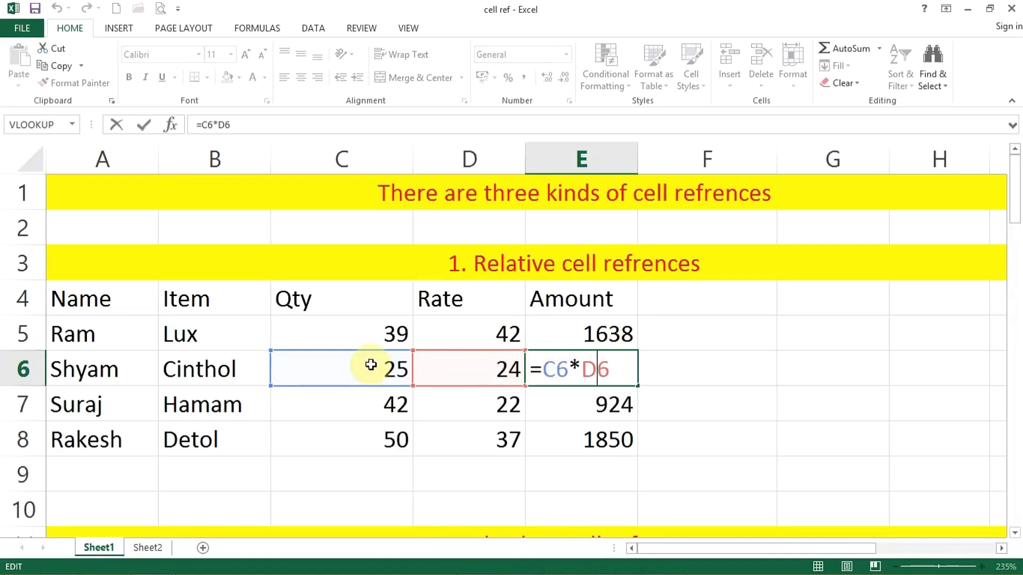
pyautogui.hotkey('ctrl', 'Return')
pyautogui.click(593, 406)
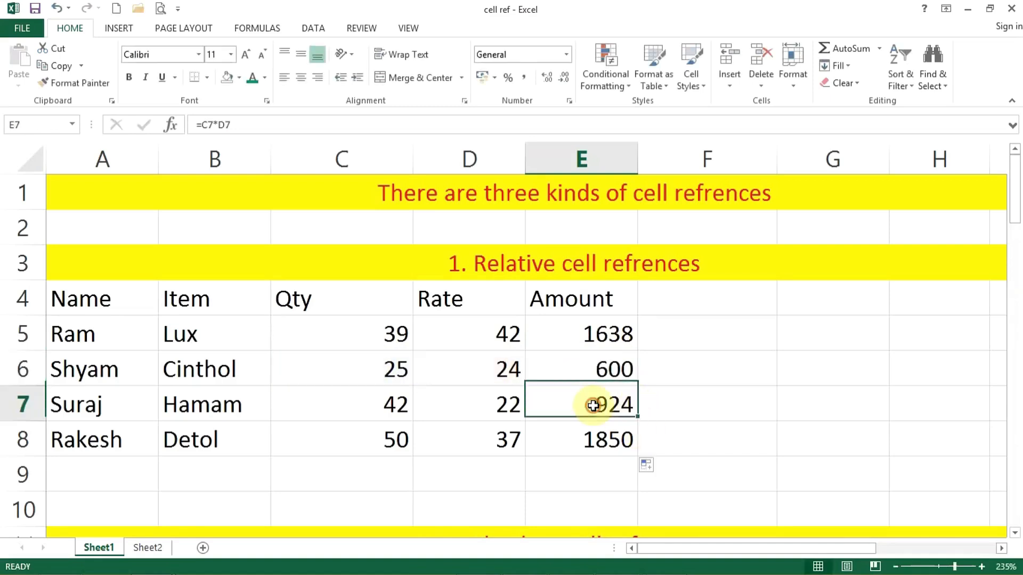
pyautogui.doubleClick(593, 406)
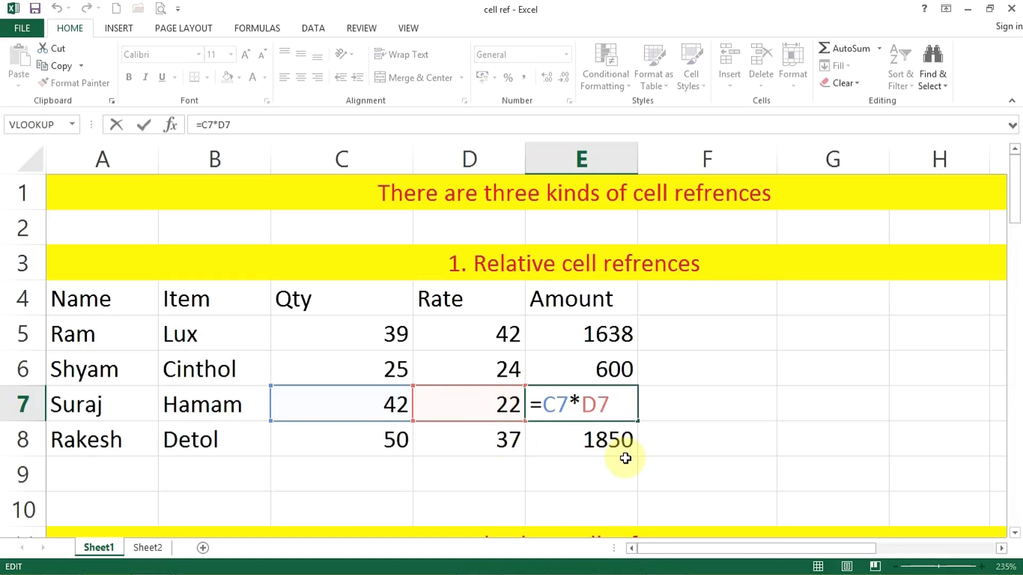
pyautogui.press('Return')
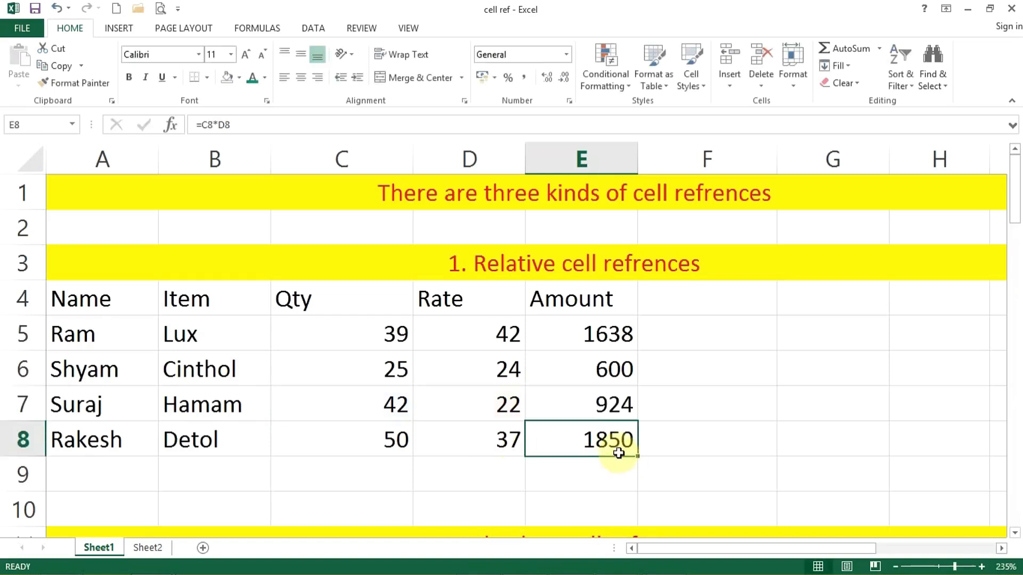
pyautogui.doubleClick(614, 447)
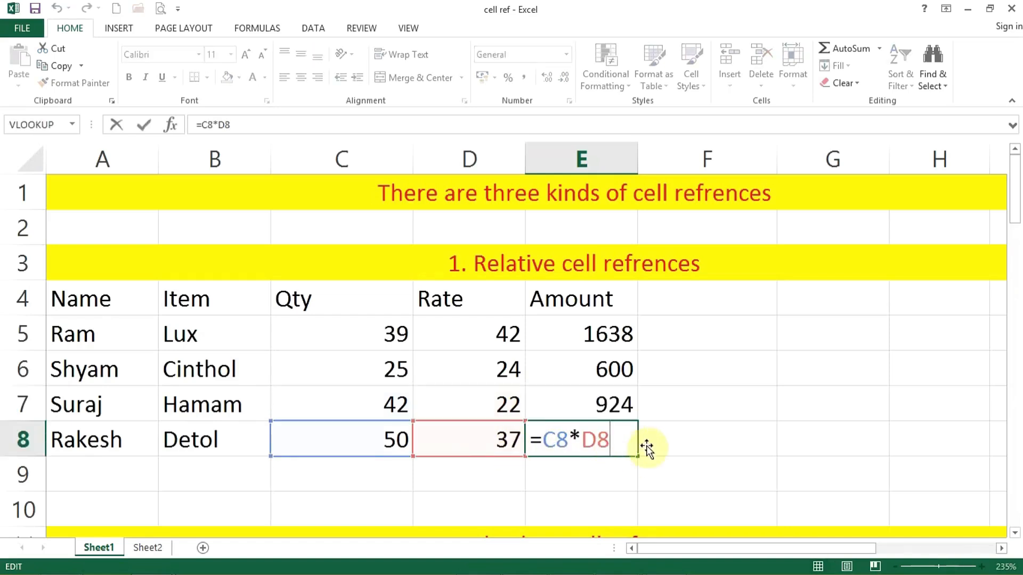
pyautogui.press('Return')
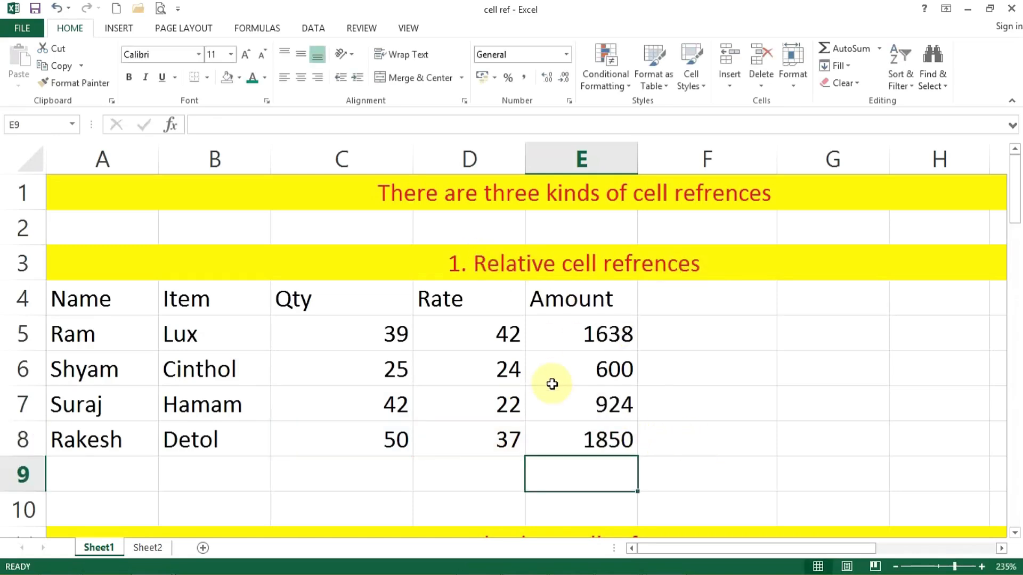
pyautogui.doubleClick(604, 364)
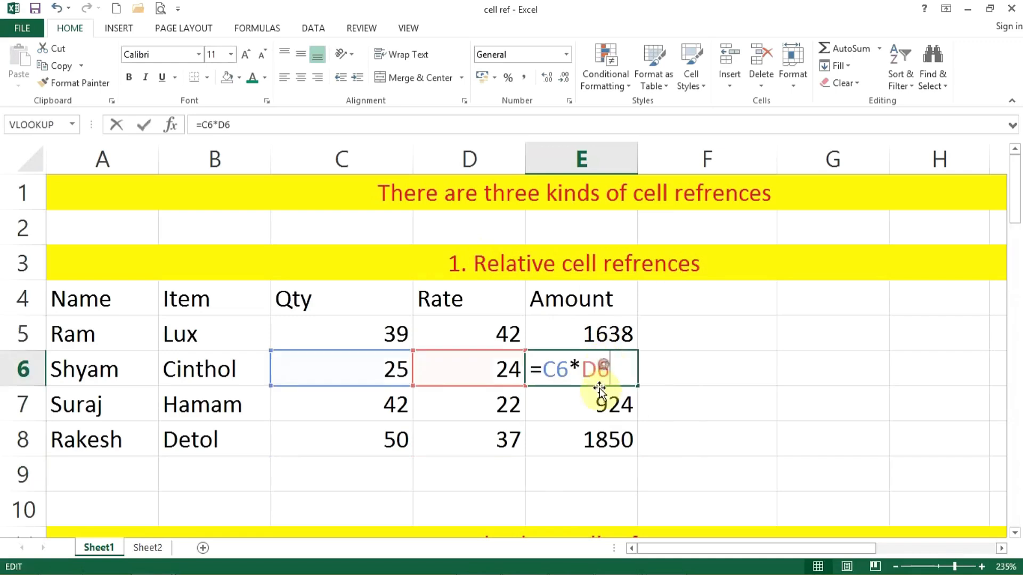
pyautogui.click(597, 402)
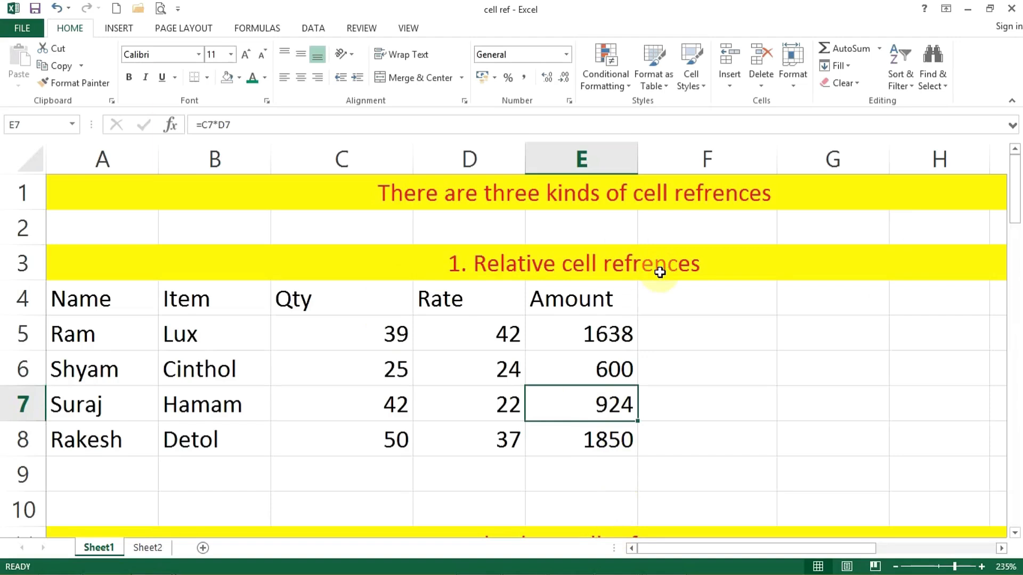
# Enter =C13*D13 in E13 of the absolute references table
pyautogui.scroll(-2, 570, 353)
pyautogui.scroll(-1, 570, 353)
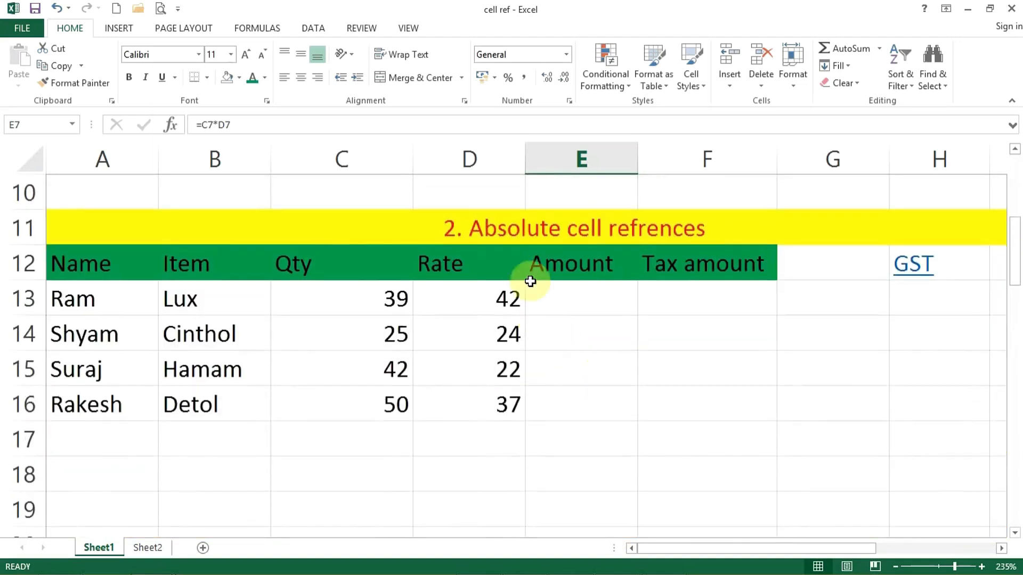
pyautogui.click(895, 567)
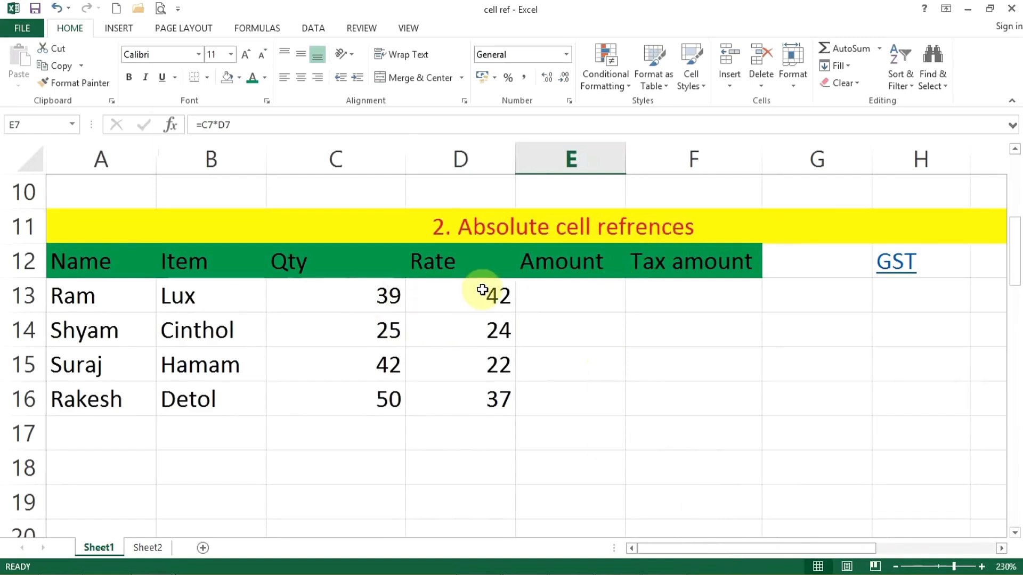
pyautogui.click(580, 294)
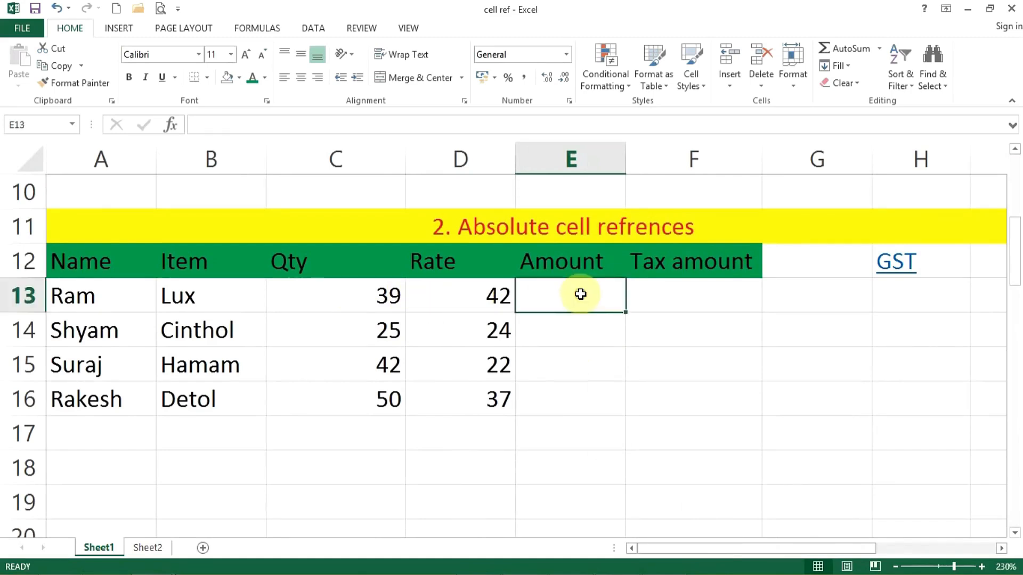
pyautogui.write('=')
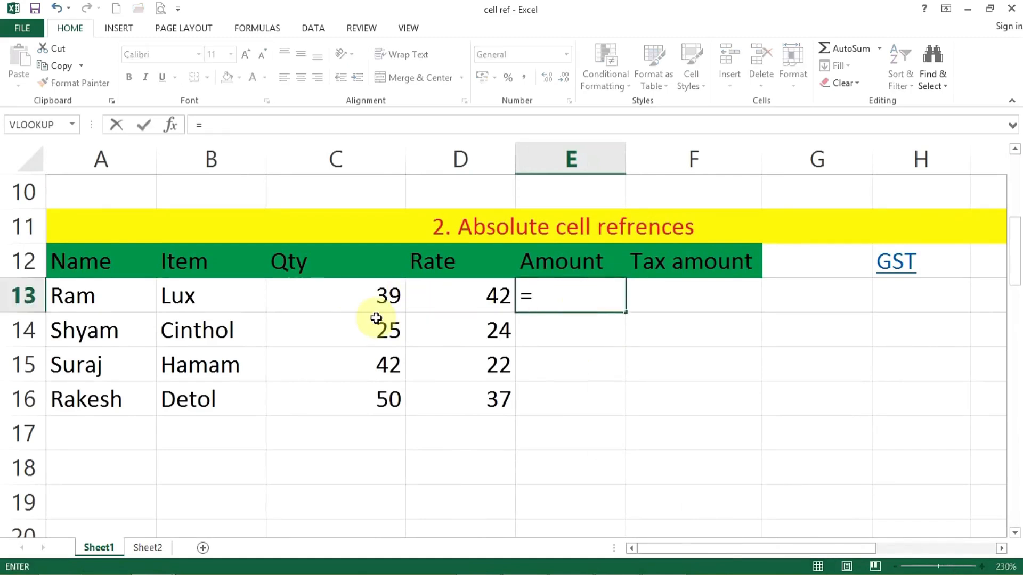
pyautogui.click(372, 297)
pyautogui.write('*')
pyautogui.click(485, 296)
pyautogui.press('Return')
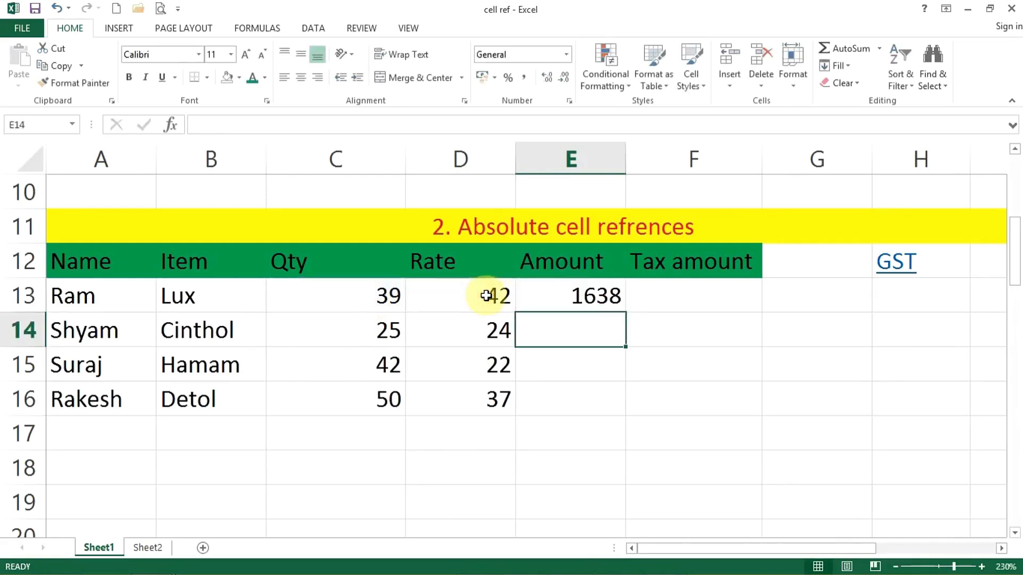
# Fill E13's formula down to E16, giving 600, 924 and 1850
pyautogui.click(554, 298)
pyautogui.doubleClick(620, 312)
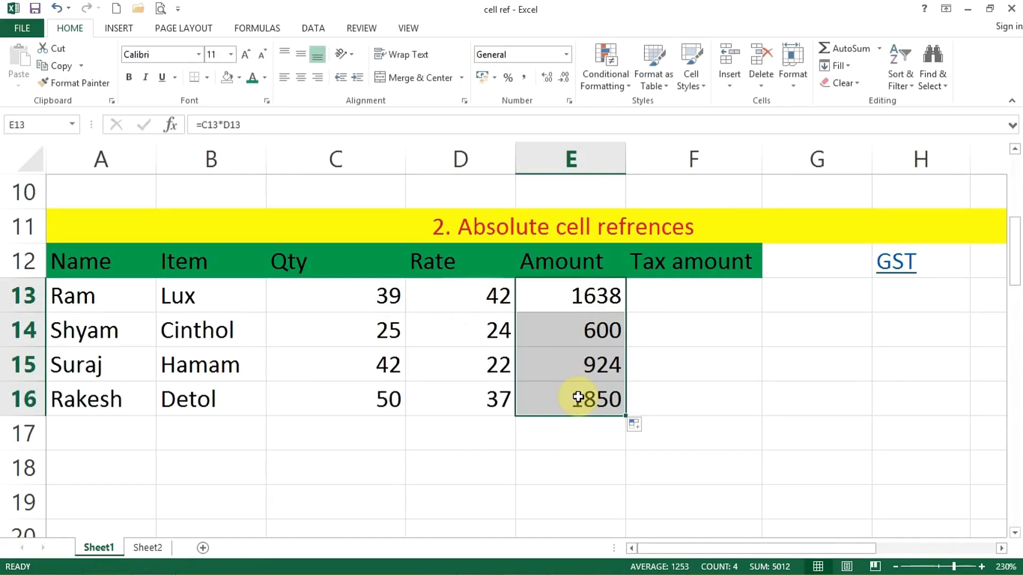
pyautogui.click(687, 297)
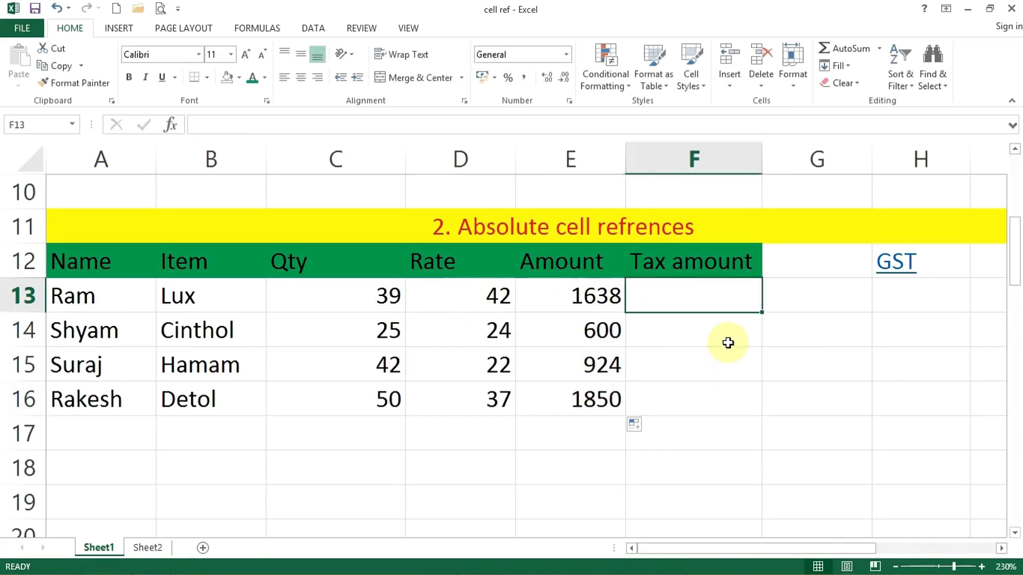
# Enter an 18% GST rate in H13
pyautogui.click(913, 292)
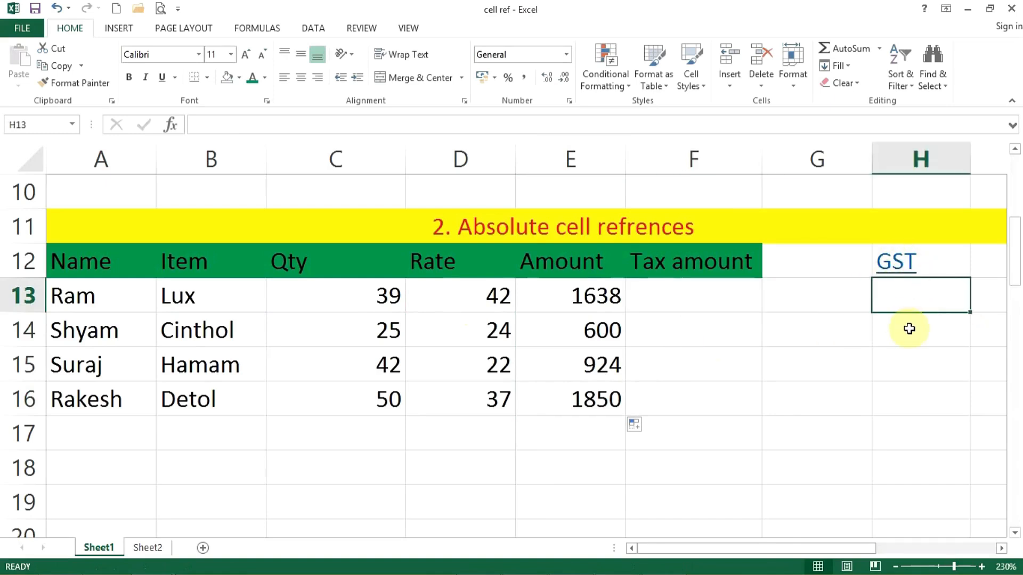
pyautogui.write('18%')
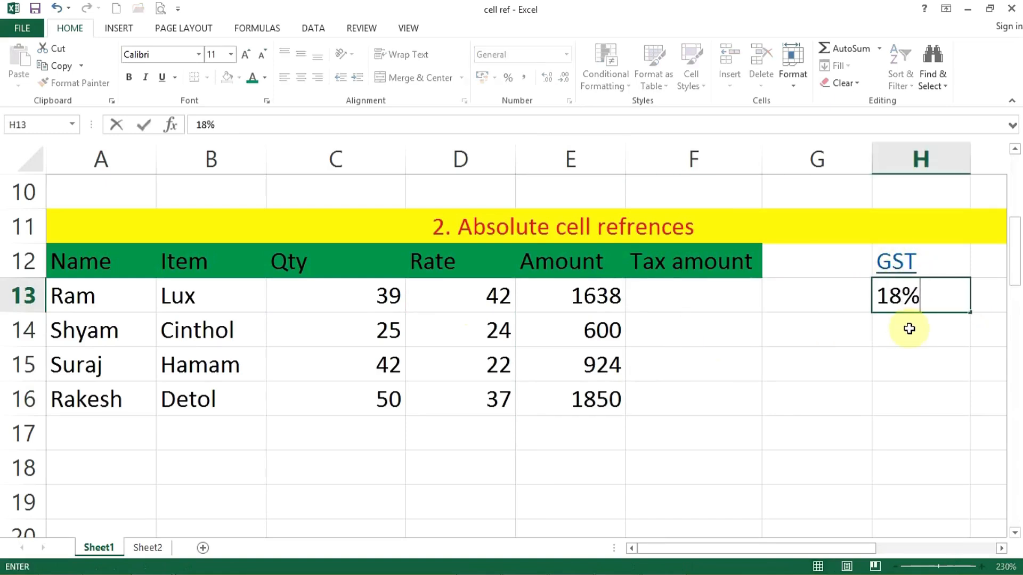
pyautogui.click(909, 328)
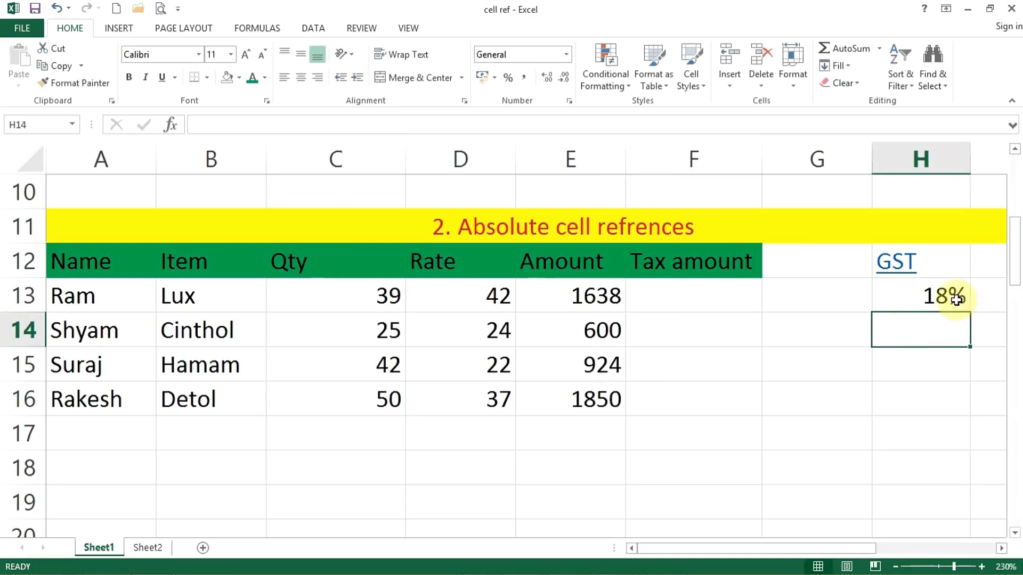
# Enter =E13*H13 in F13 to calculate a tax of 294.84
pyautogui.click(681, 304)
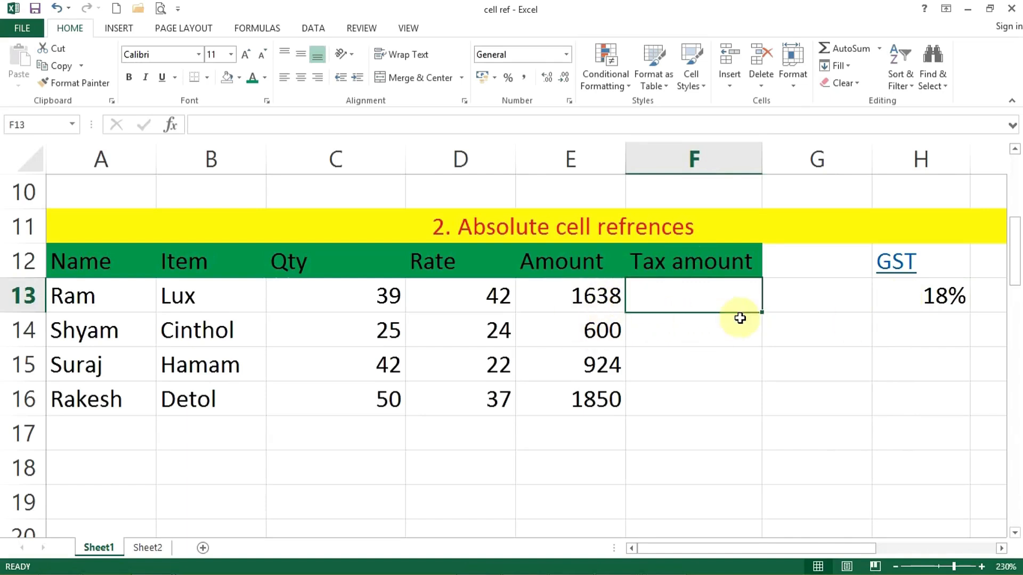
pyautogui.write('=')
pyautogui.click(581, 308)
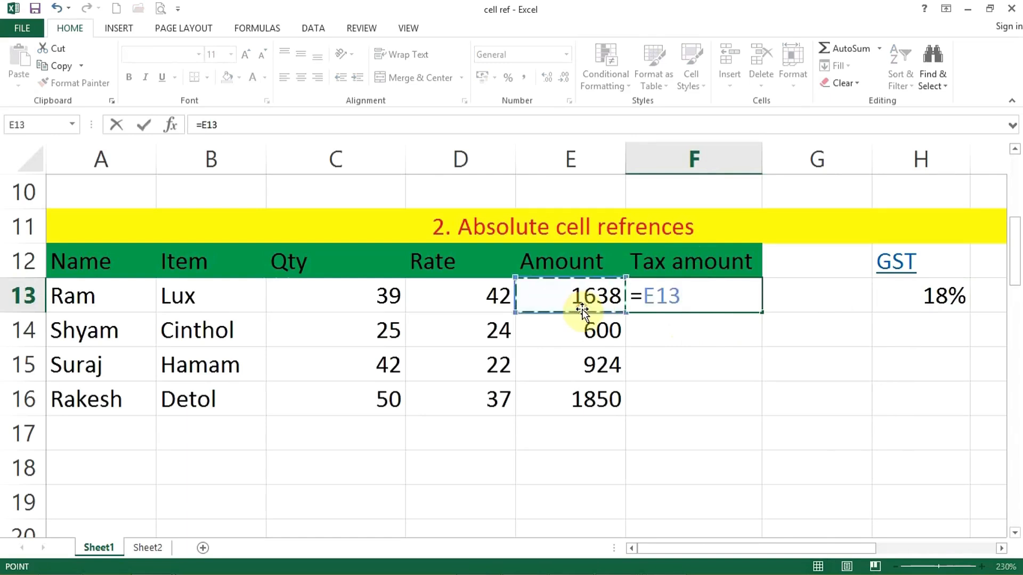
pyautogui.write('*18')
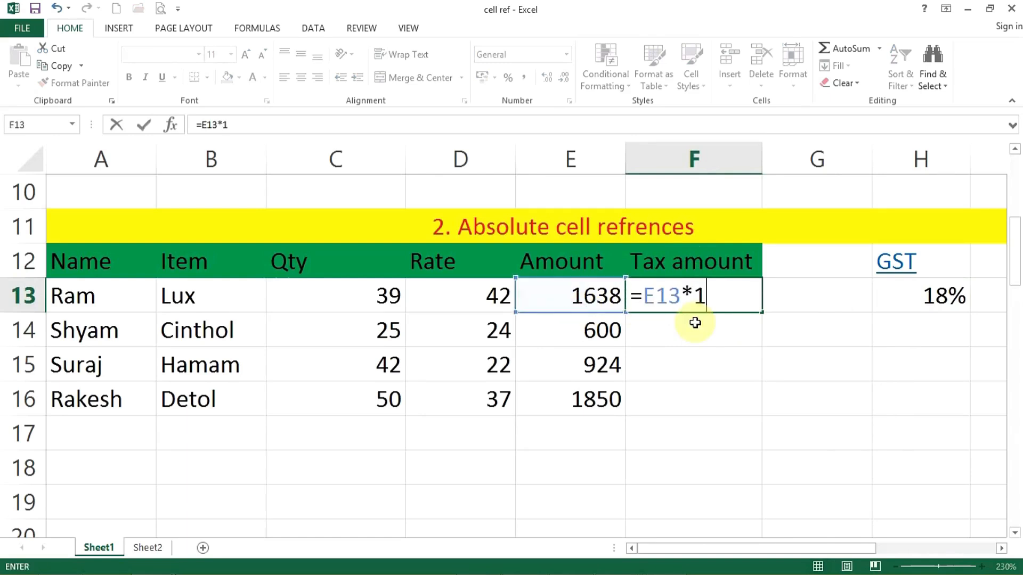
pyautogui.press('BackSpace')
pyautogui.press('BackSpace')
pyautogui.click(924, 304)
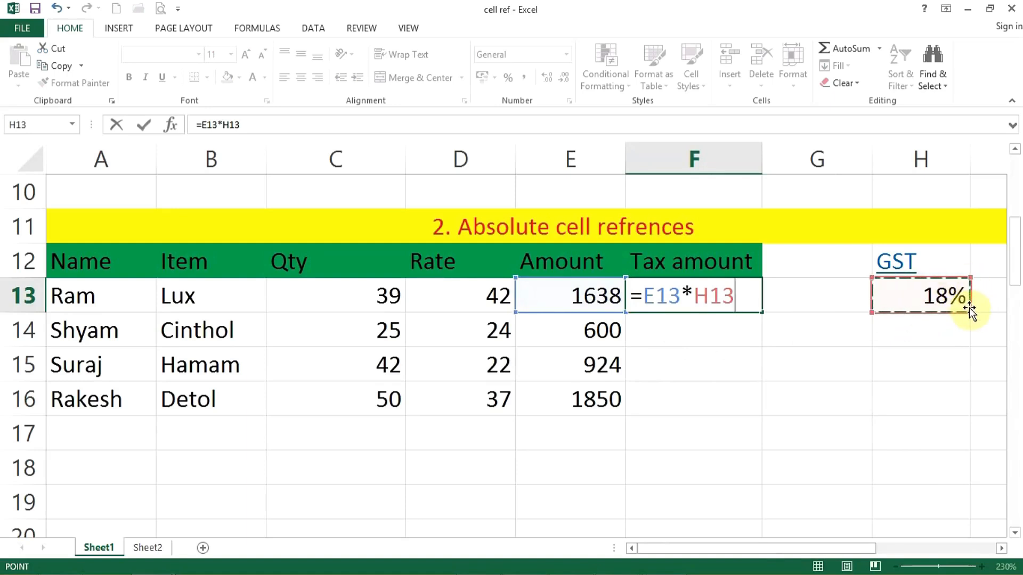
pyautogui.press('Return')
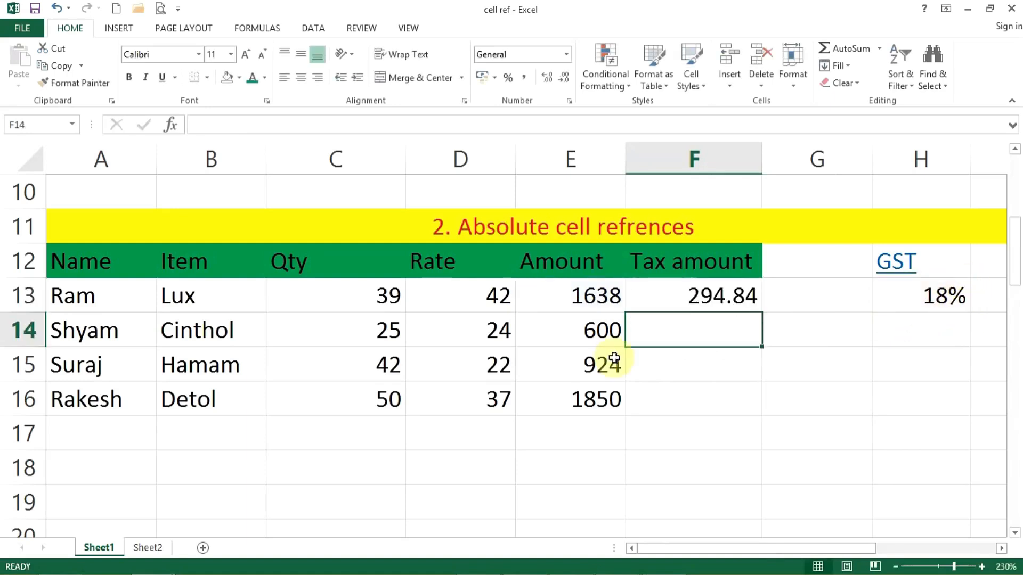
pyautogui.click(702, 299)
# Copy the tax formula down to F16 and inspect F14's =E14*H14 referencing an empty cell
pyautogui.moveTo(760, 313); pyautogui.dragTo(746, 401)
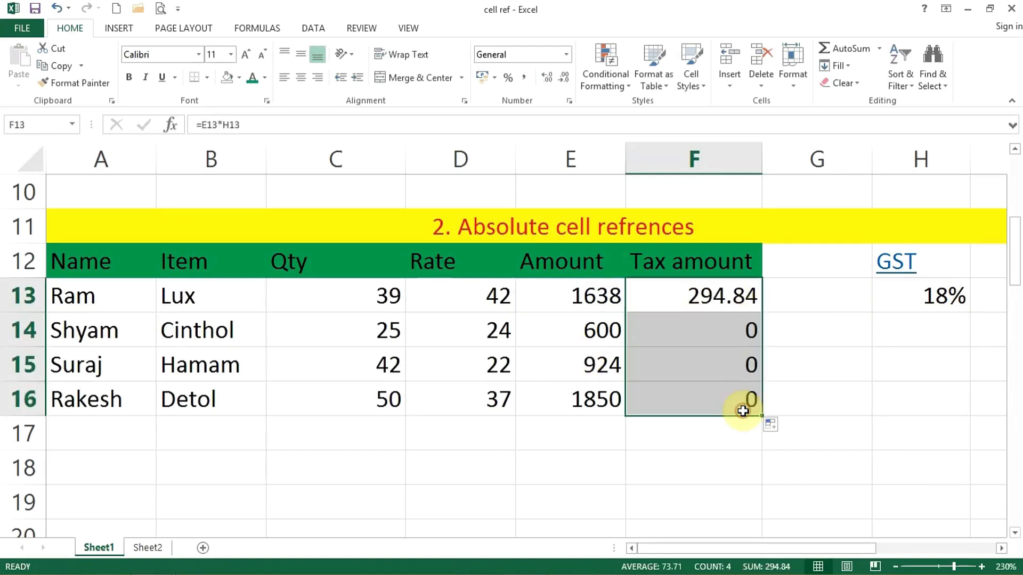
pyautogui.doubleClick(686, 324)
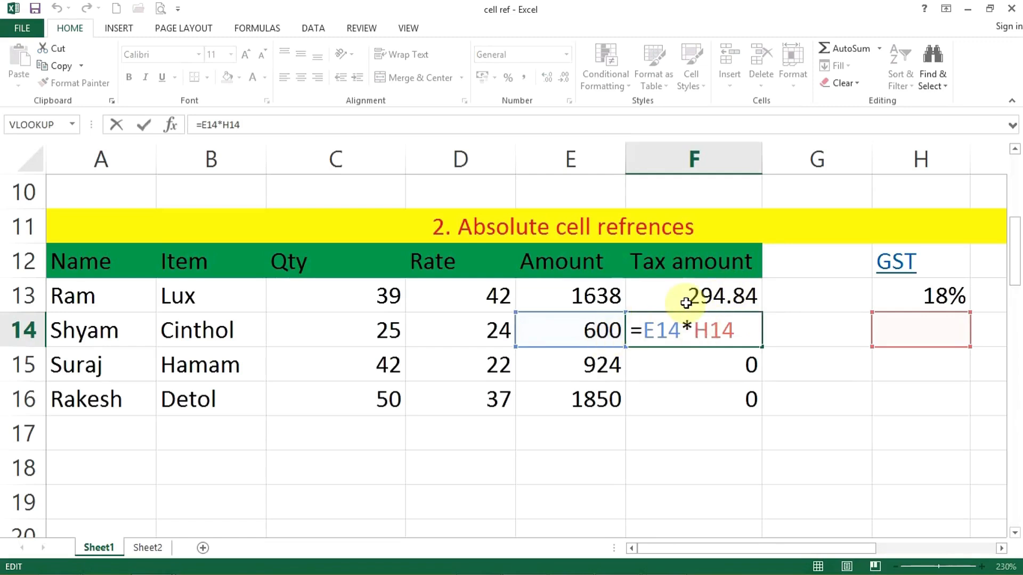
pyautogui.doubleClick(669, 331)
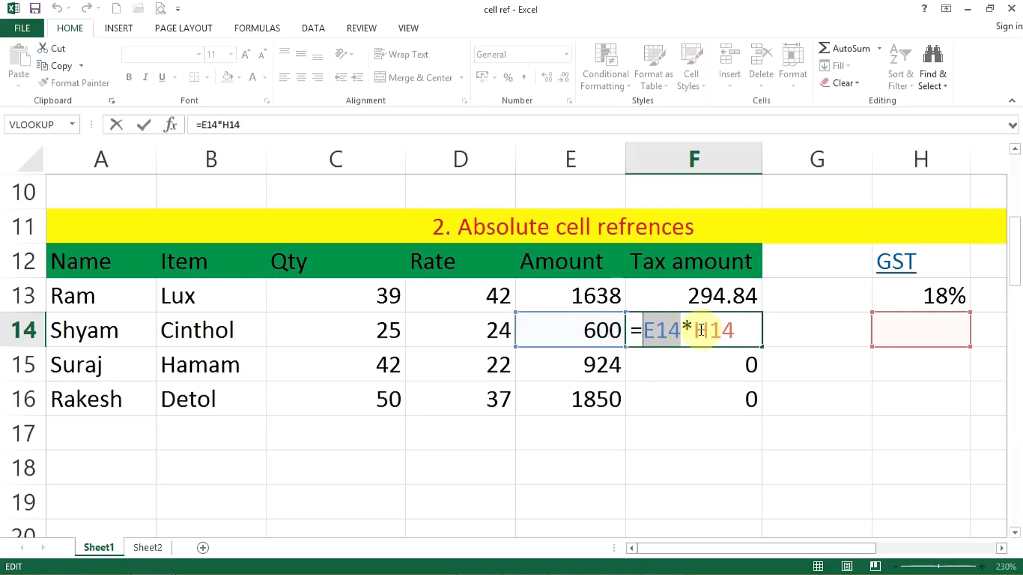
pyautogui.moveTo(695, 331); pyautogui.dragTo(738, 330)
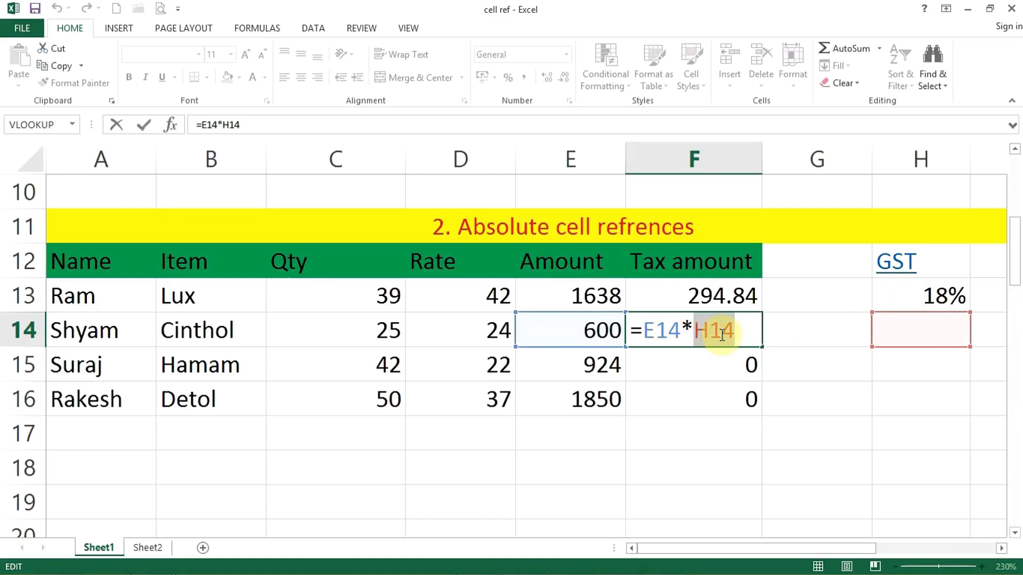
pyautogui.press('Return')
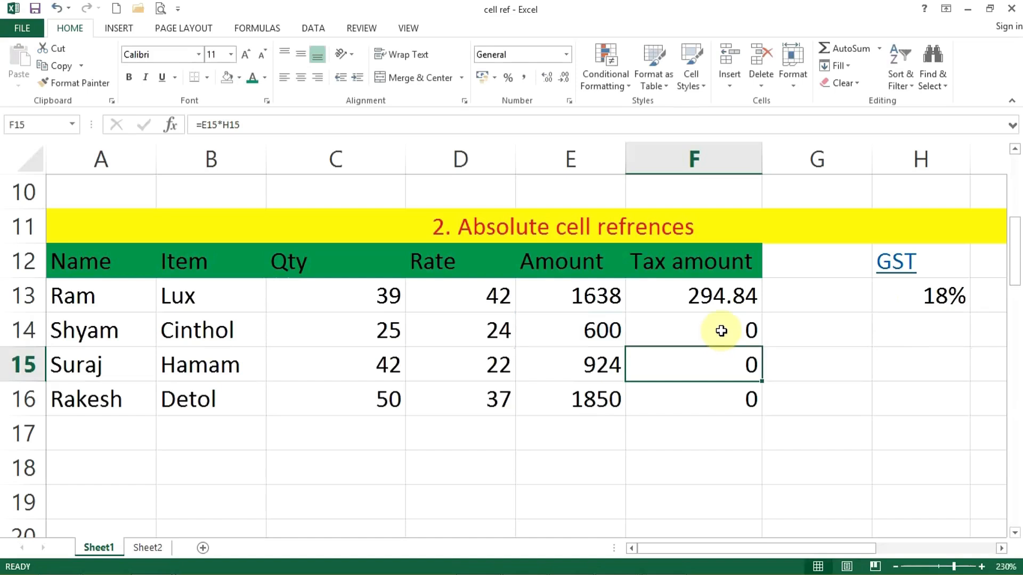
# Reopen F13's formula =E13*H13 for editing at the H13 reference
pyautogui.click(721, 331)
pyautogui.click(714, 292)
pyautogui.doubleClick(716, 299)
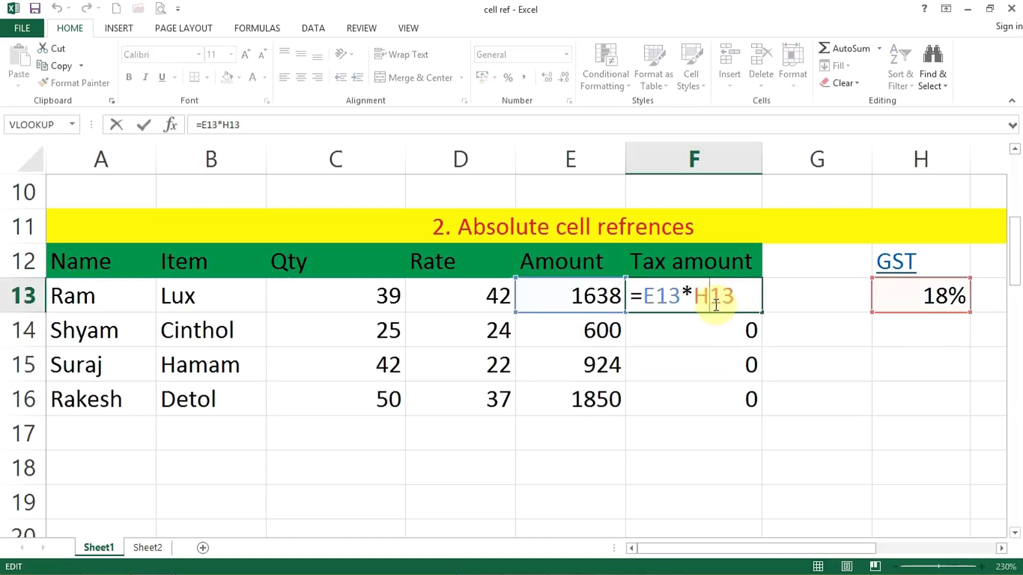
pyautogui.click(694, 296)
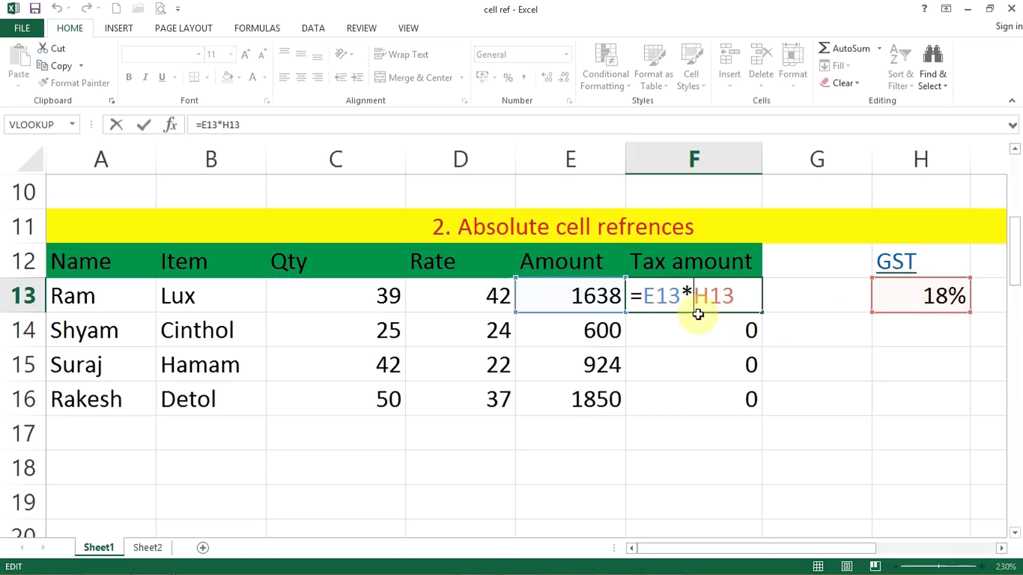
pyautogui.click(694, 297)
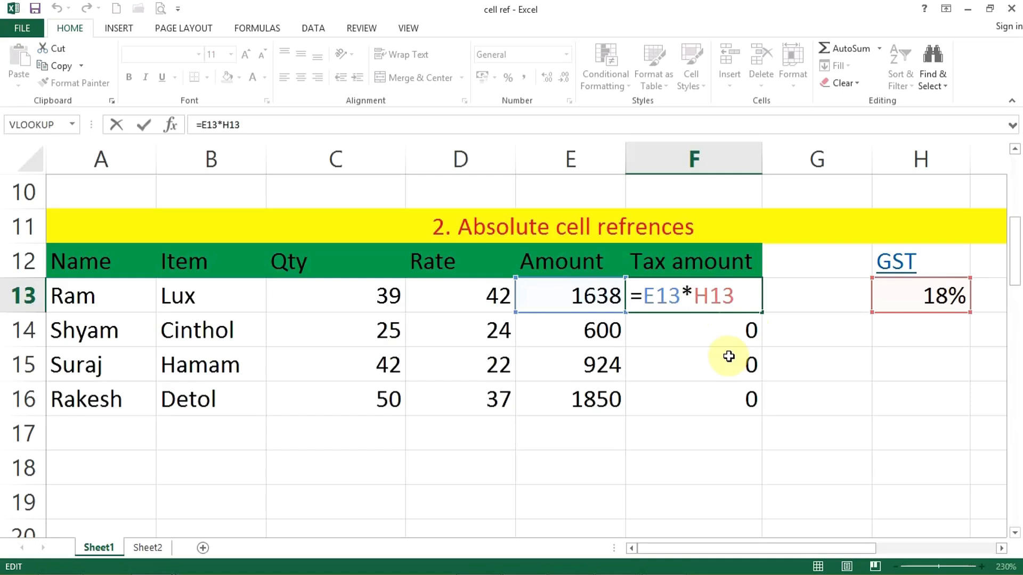
# Change F13's formula to =E13*$H$13 using F4 so the GST rate stays fixed
pyautogui.write('$')
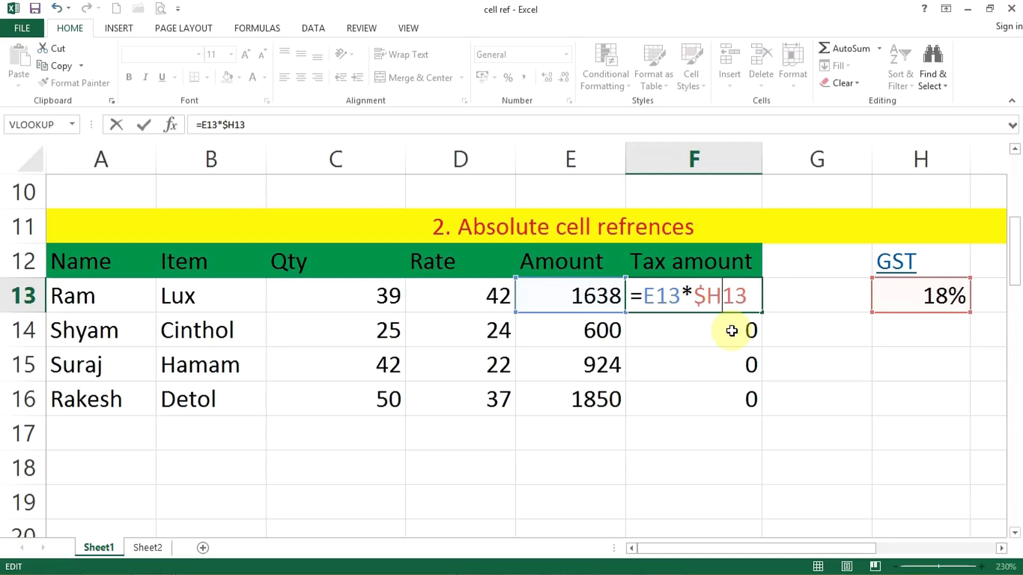
pyautogui.press('Right')
pyautogui.write('$')
pyautogui.press('BackSpace')
pyautogui.press('Left')
pyautogui.press('BackSpace')
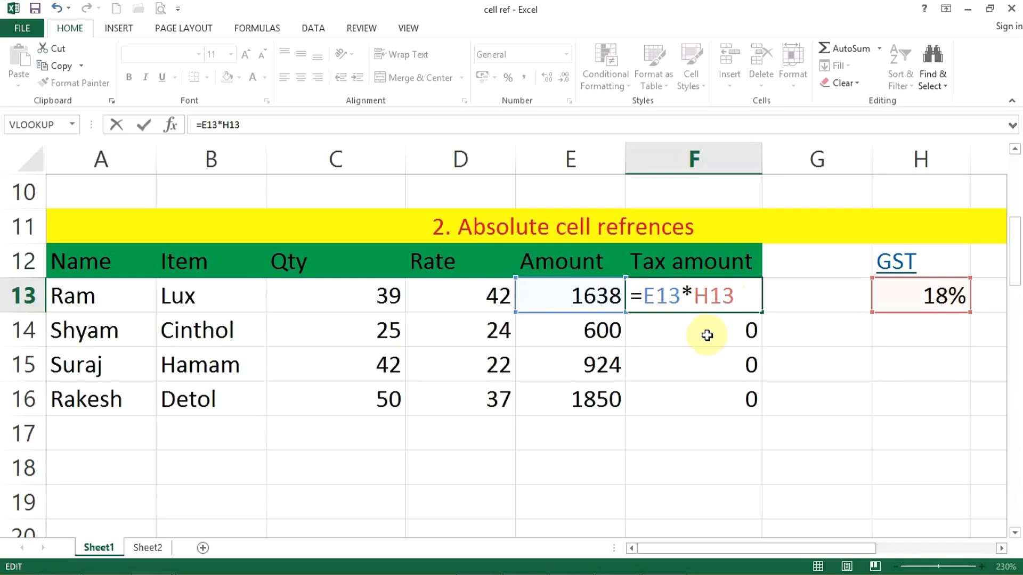
pyautogui.press('F4')
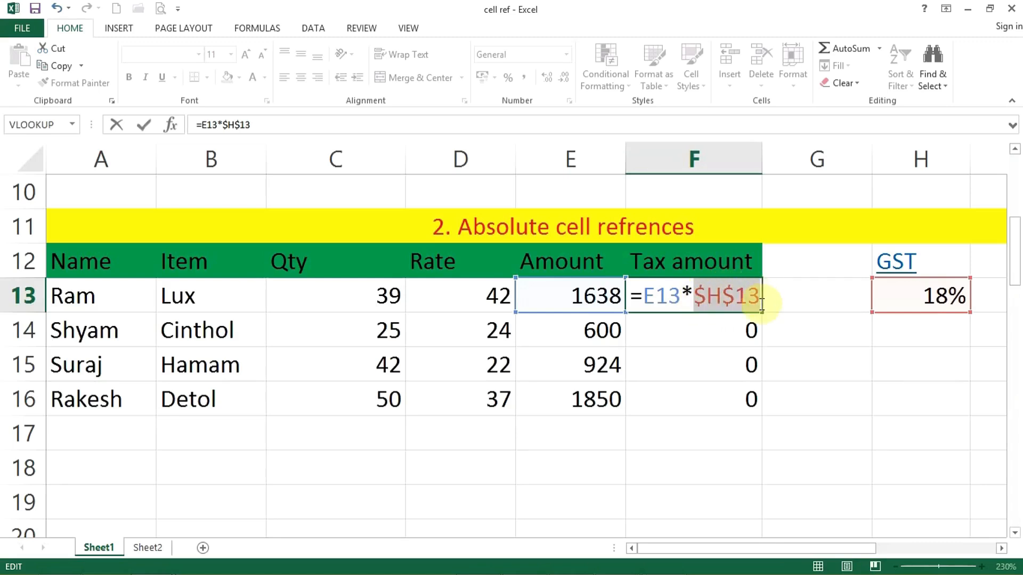
pyautogui.press('Return')
pyautogui.press('Up')
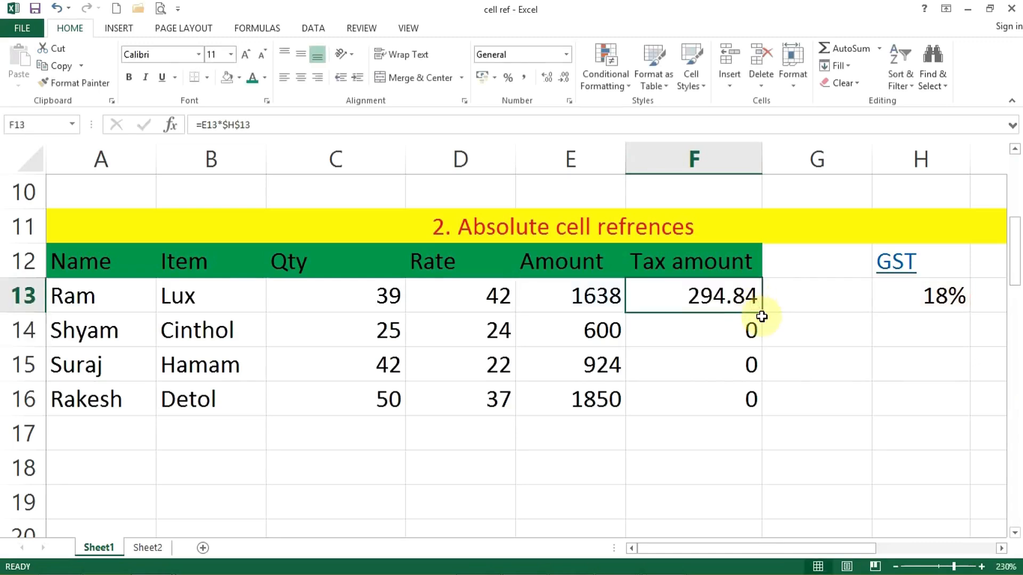
# Fill =E13*$H$13 down to F16 and verify taxes of 108, 166.32 and 333
pyautogui.doubleClick(763, 316)
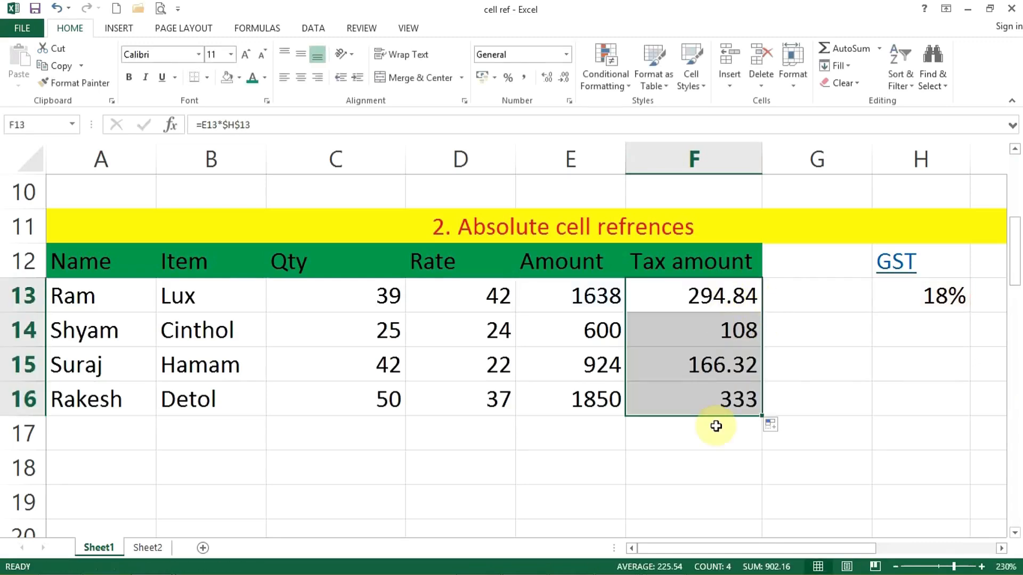
pyautogui.doubleClick(721, 363)
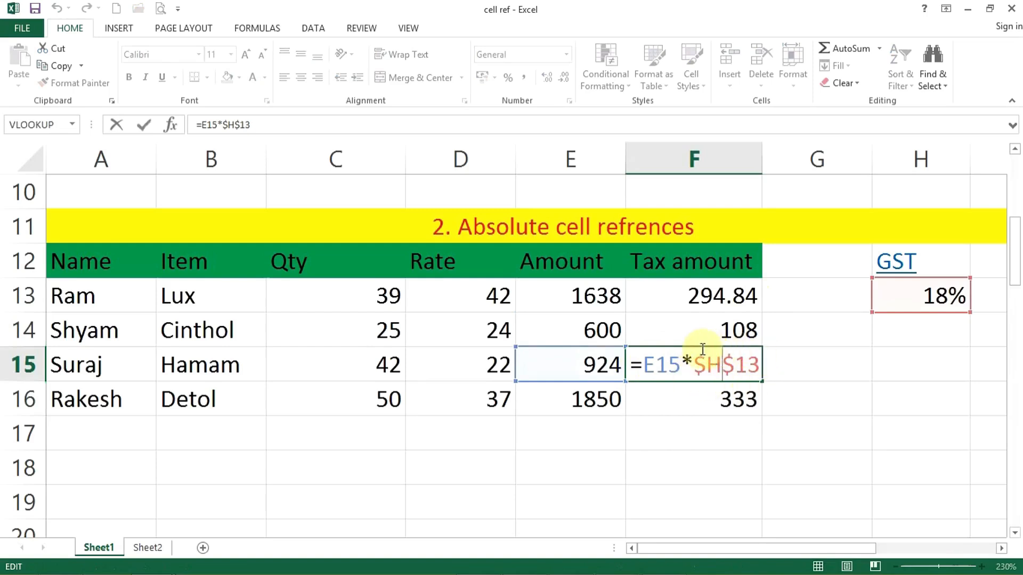
pyautogui.press('Return')
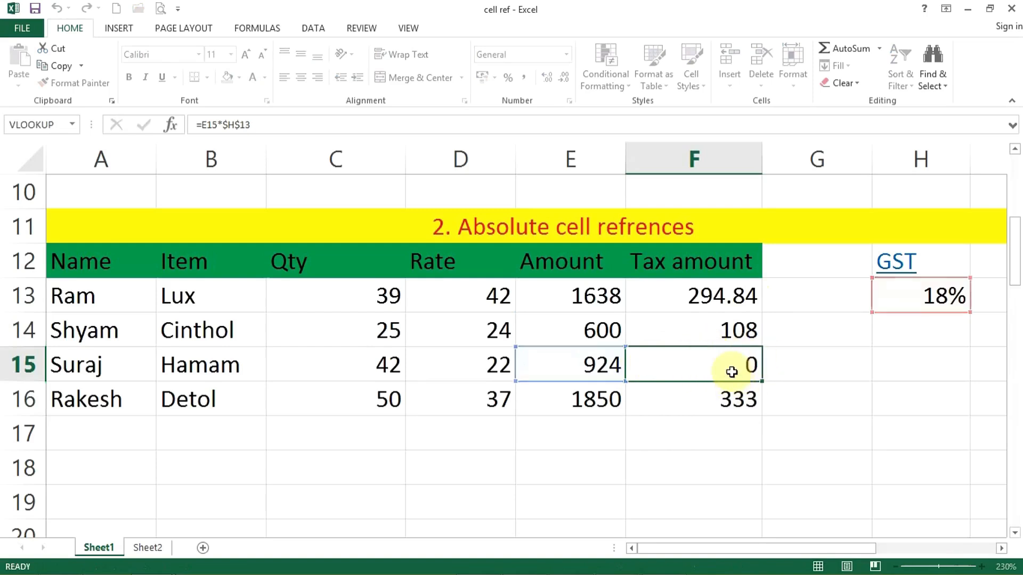
pyautogui.doubleClick(714, 397)
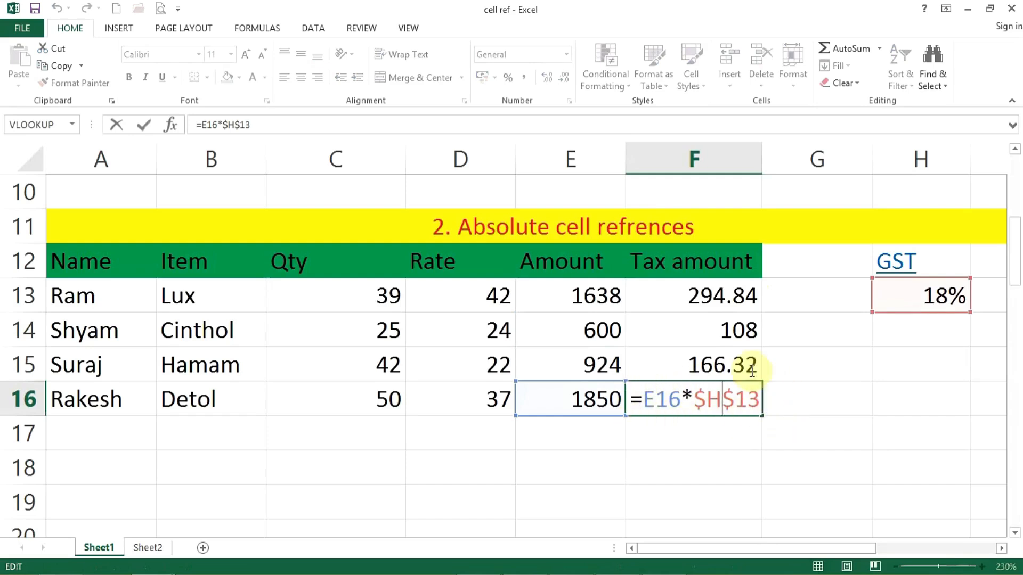
pyautogui.press('Return')
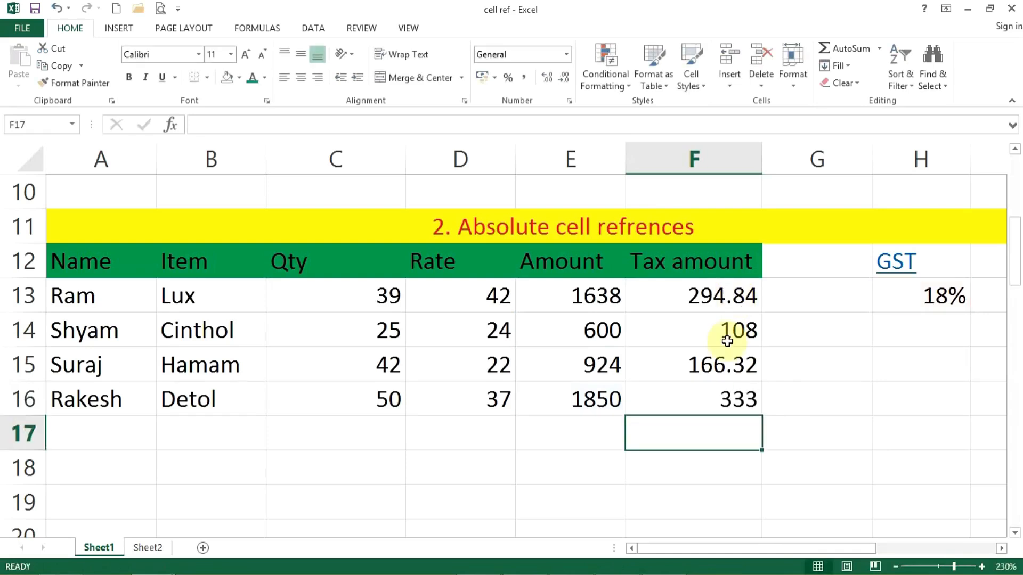
pyautogui.doubleClick(715, 330)
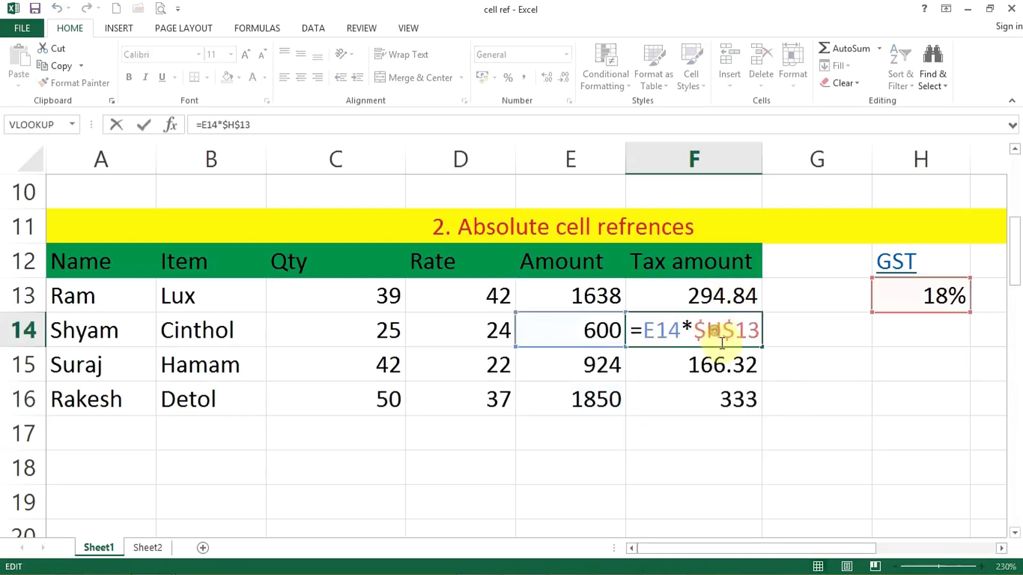
pyautogui.moveTo(700, 333); pyautogui.dragTo(768, 332)
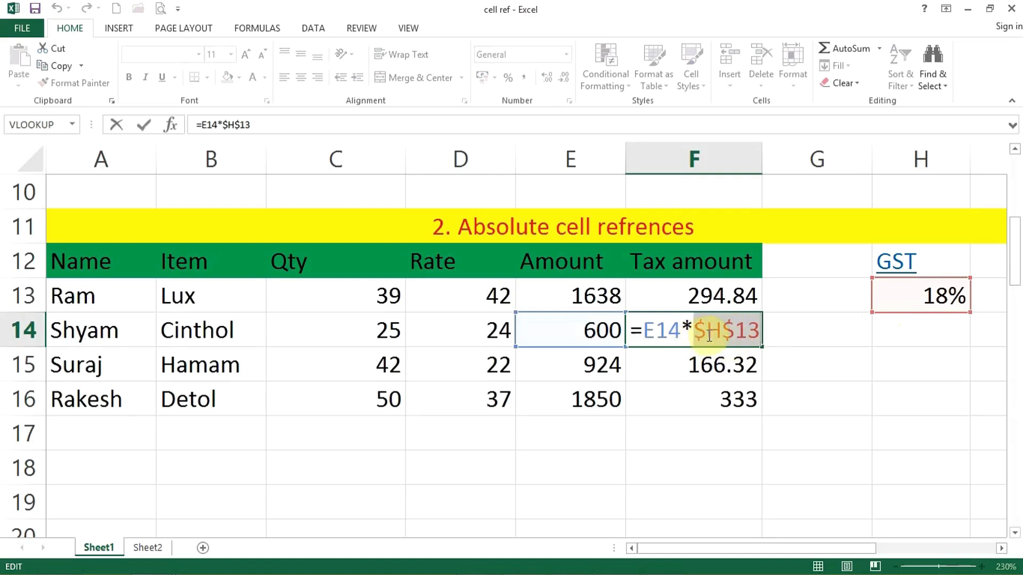
pyautogui.press('Return')
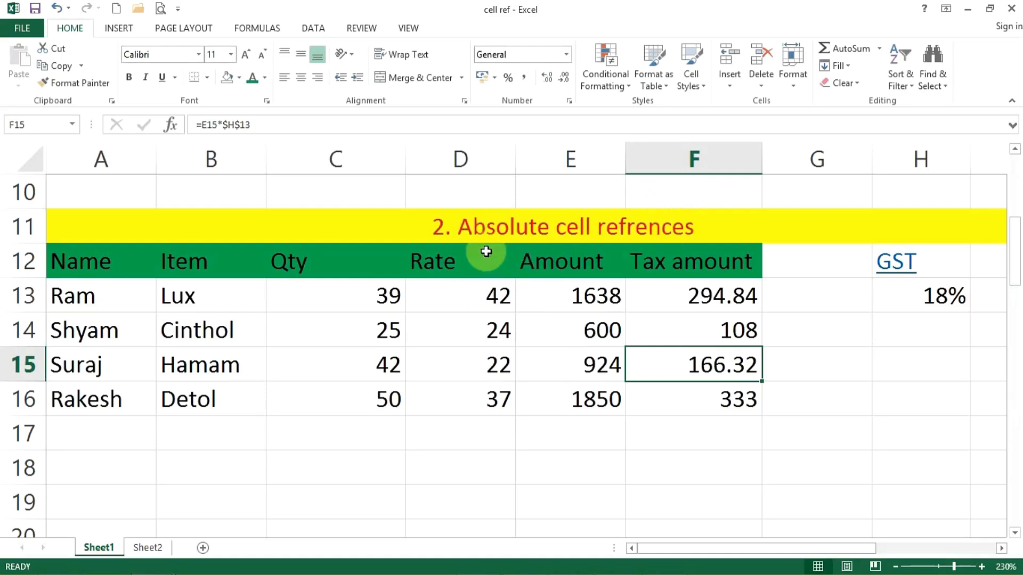
# Give the Airtel, Jio, BSNL and IDEA headers in C22:F22 a light-blue fill
pyautogui.scroll(3, 485, 250)
pyautogui.scroll(-3, 548, 282)
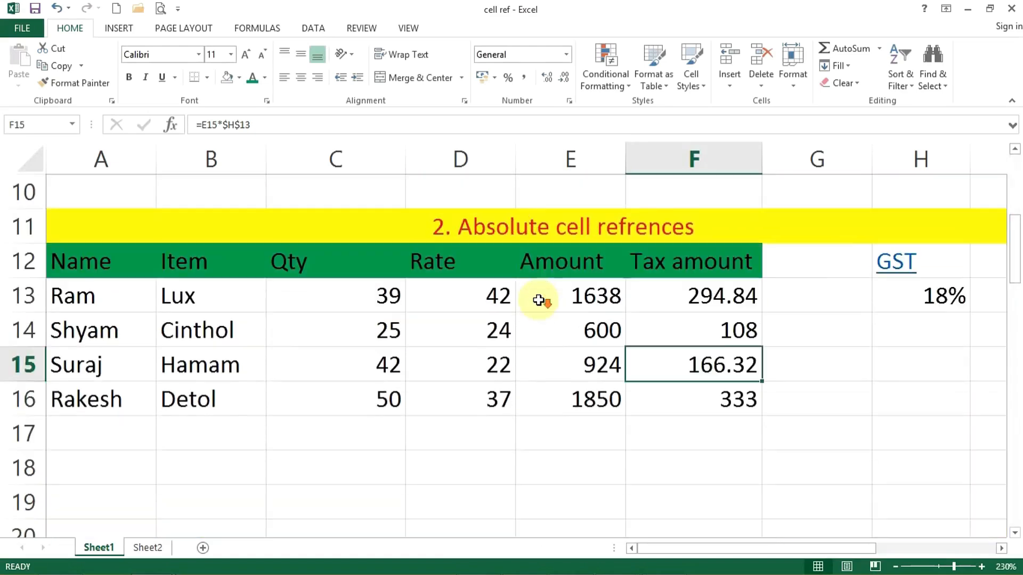
pyautogui.scroll(-3, 645, 258)
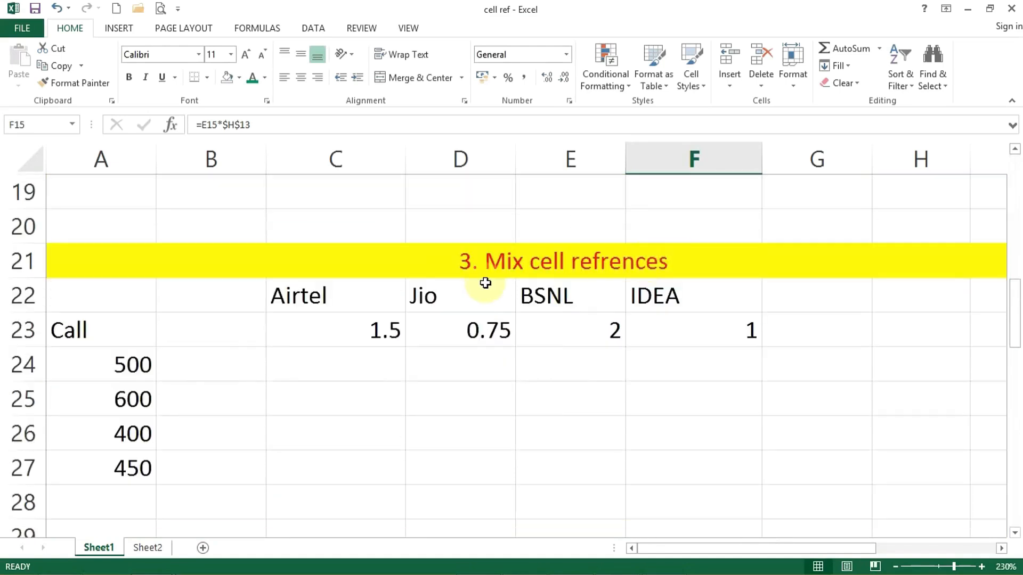
pyautogui.moveTo(380, 302); pyautogui.dragTo(646, 294)
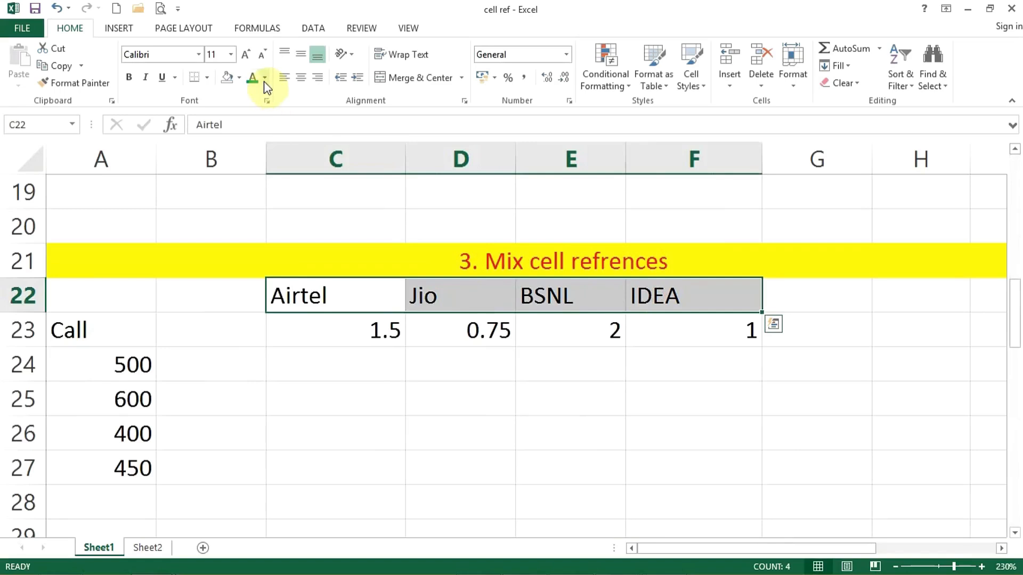
pyautogui.click(239, 77)
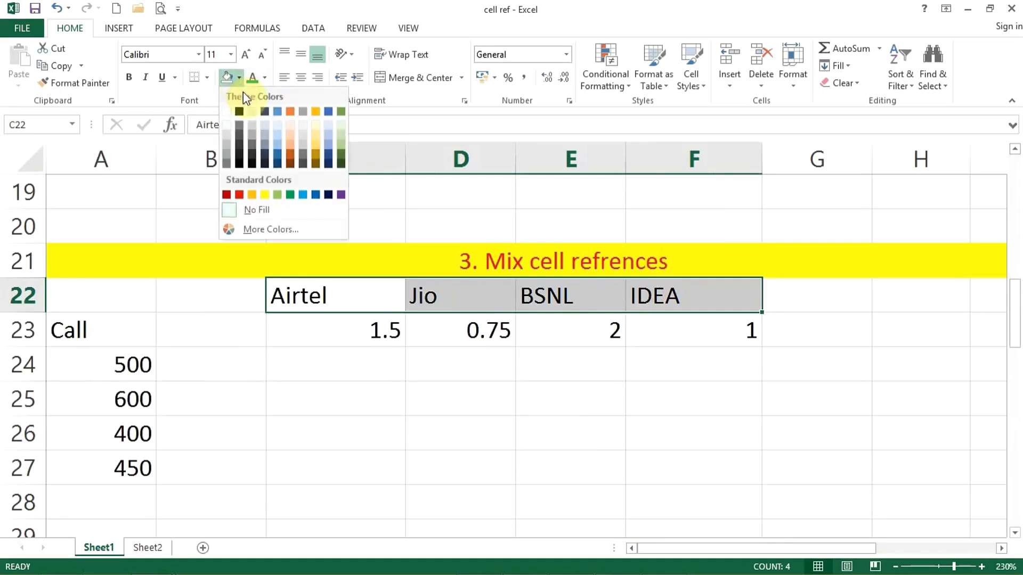
pyautogui.click(302, 194)
pyautogui.click(321, 428)
pyautogui.scroll(-1, 300, 402)
pyautogui.scroll(1, 296, 338)
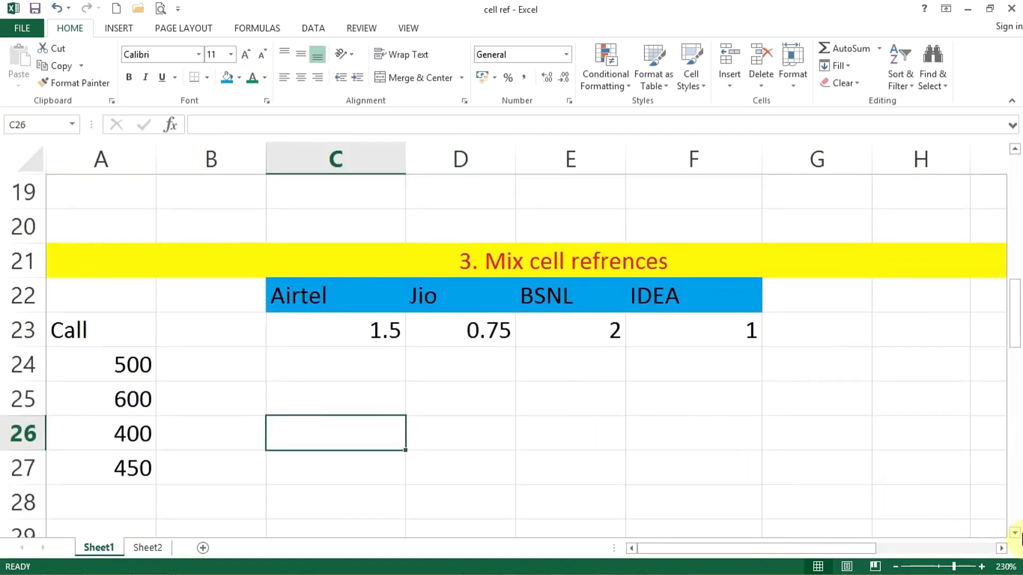
pyautogui.scroll(-1, 1018, 534)
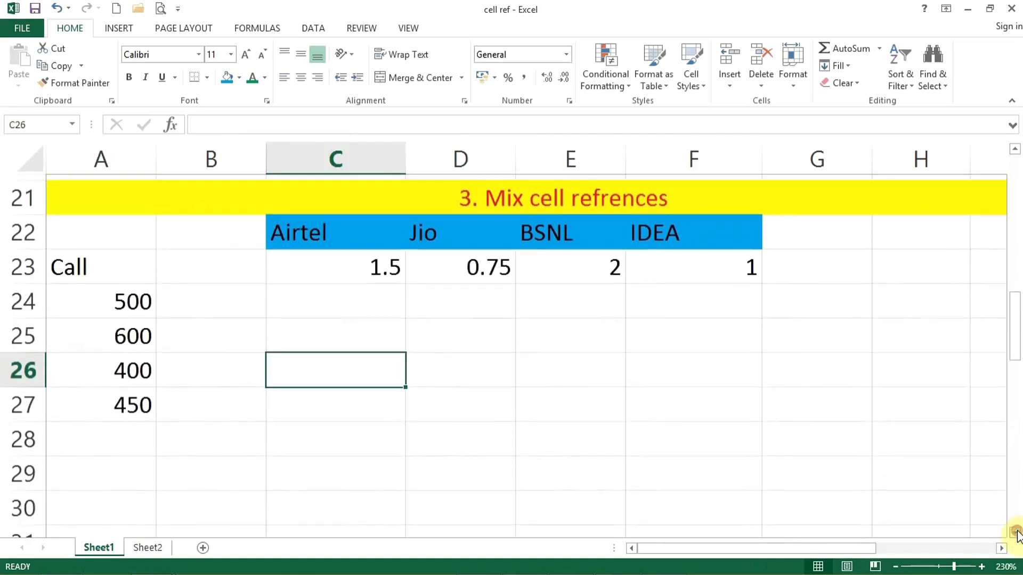
pyautogui.click(982, 567)
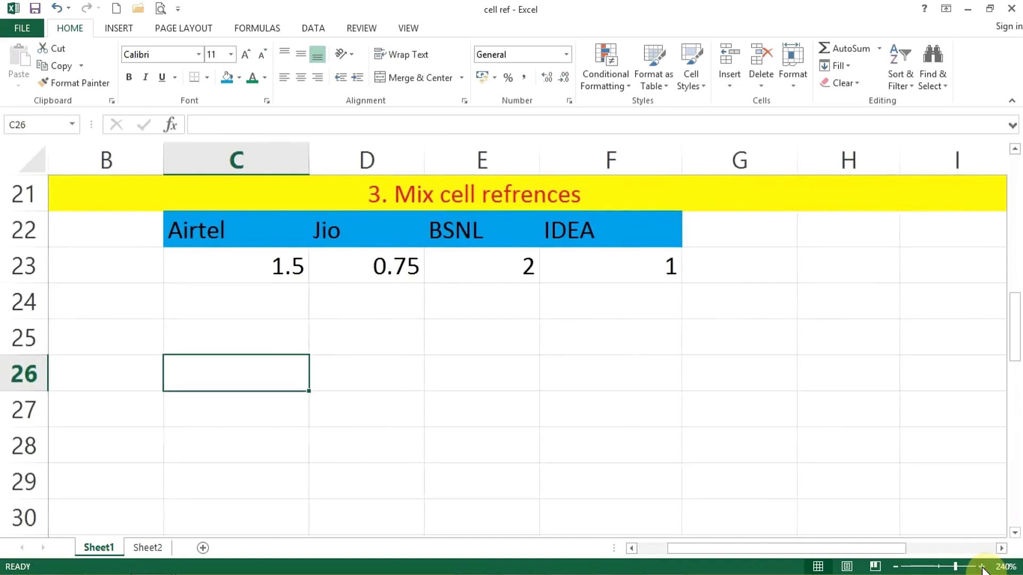
pyautogui.moveTo(868, 549); pyautogui.dragTo(797, 555)
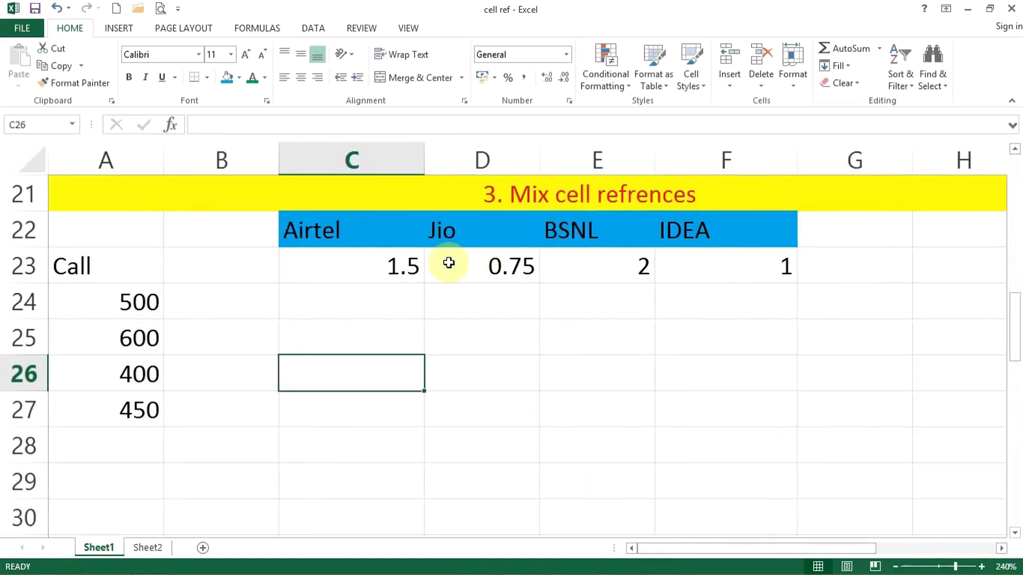
# Select C24 and highlight the operator rates in row 23 and call counts A24:A27
pyautogui.click(369, 298)
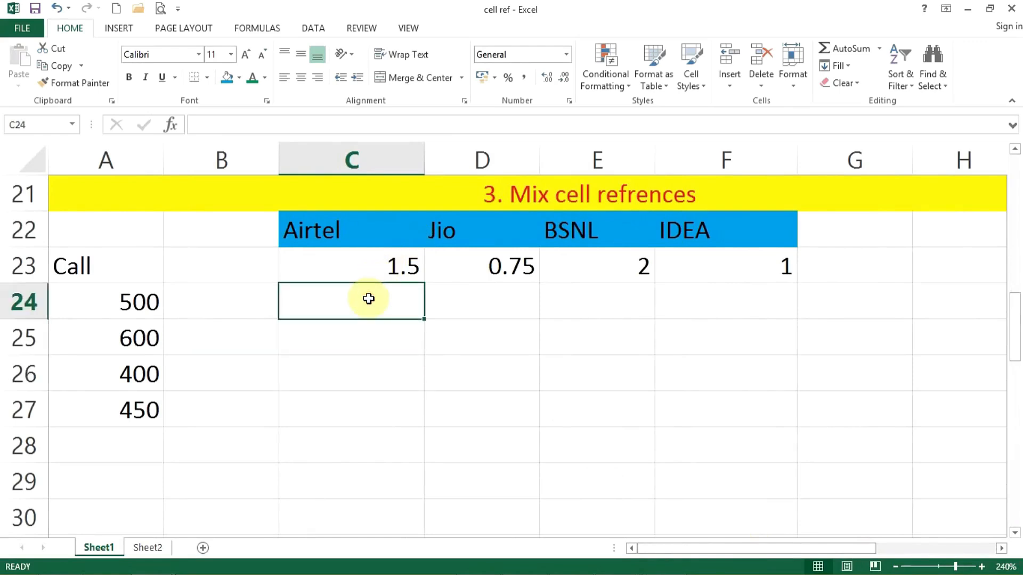
pyautogui.moveTo(338, 230); pyautogui.dragTo(735, 265)
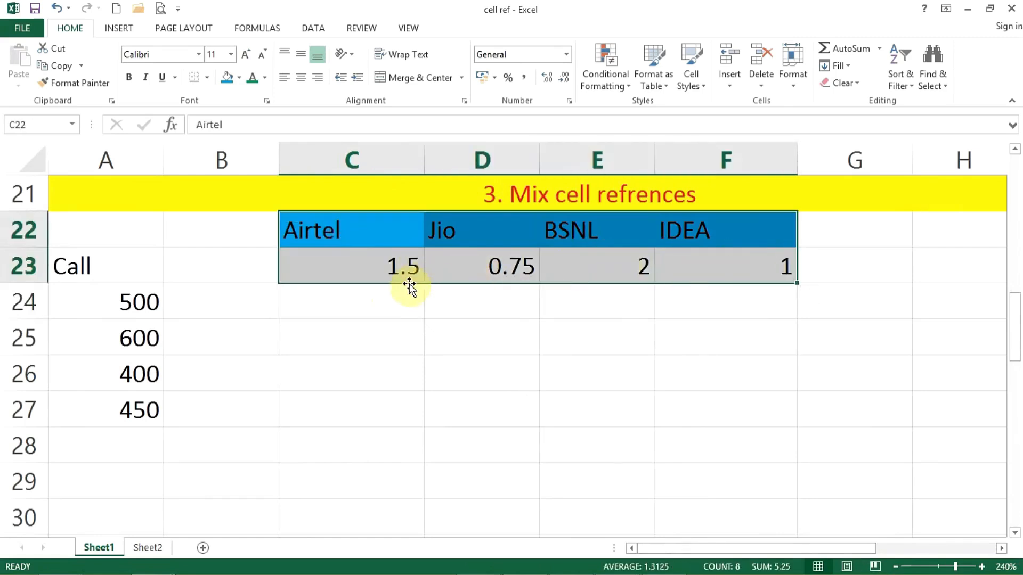
pyautogui.moveTo(85, 304); pyautogui.dragTo(73, 416)
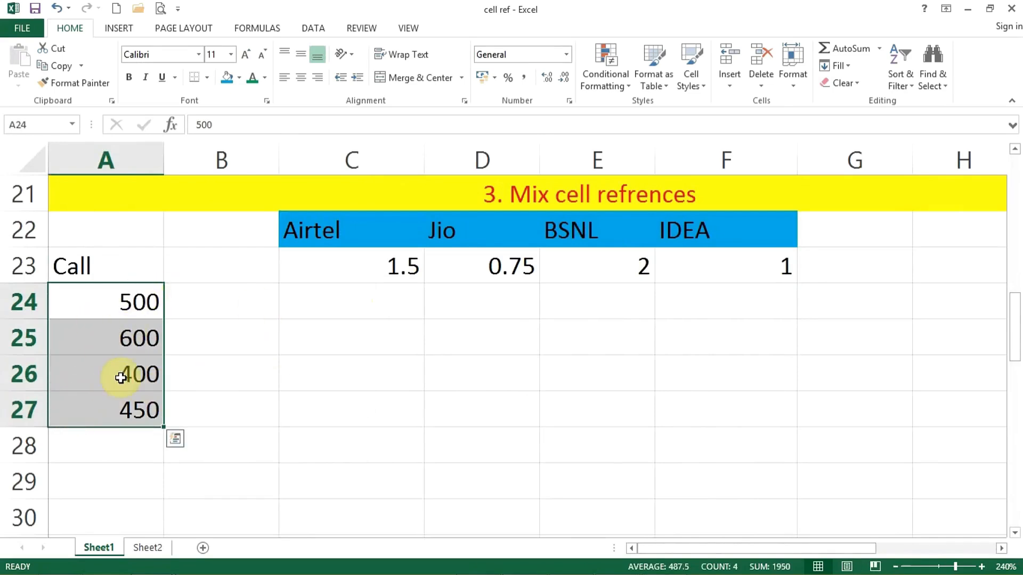
# Enter =A24*C23 in C24 for an Airtel cost of 750
pyautogui.click(378, 295)
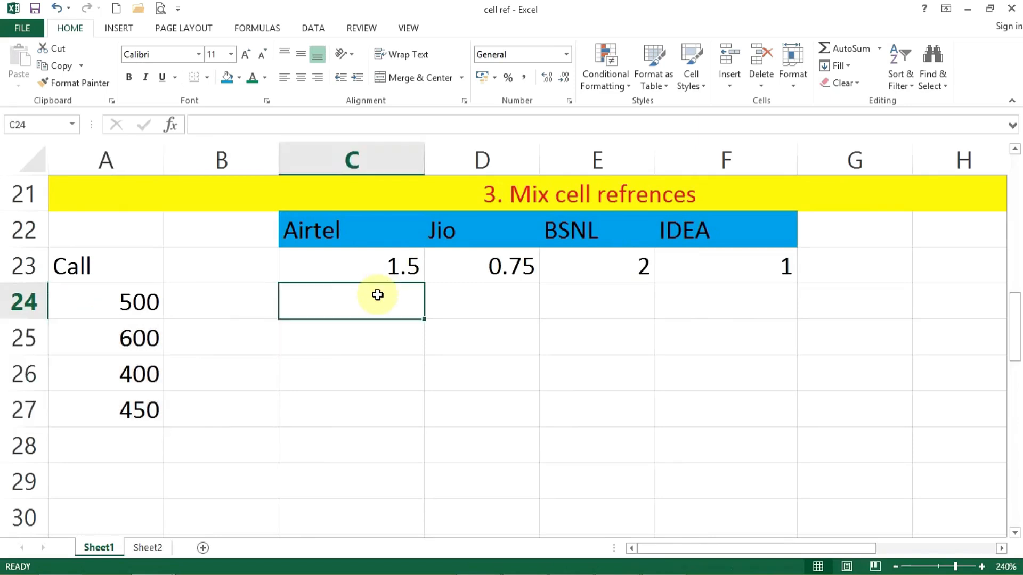
pyautogui.write('=')
pyautogui.click(78, 303)
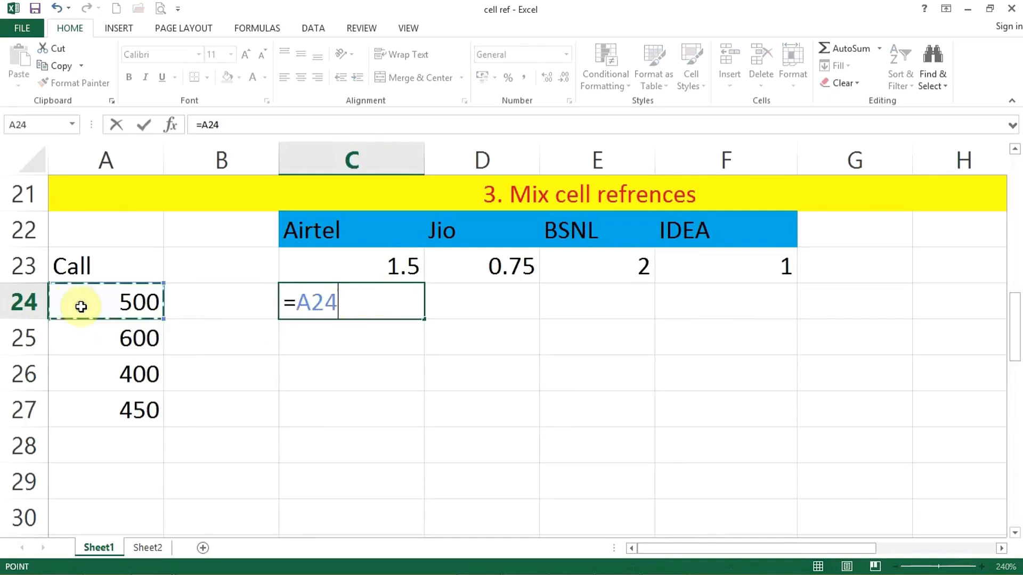
pyautogui.write('*')
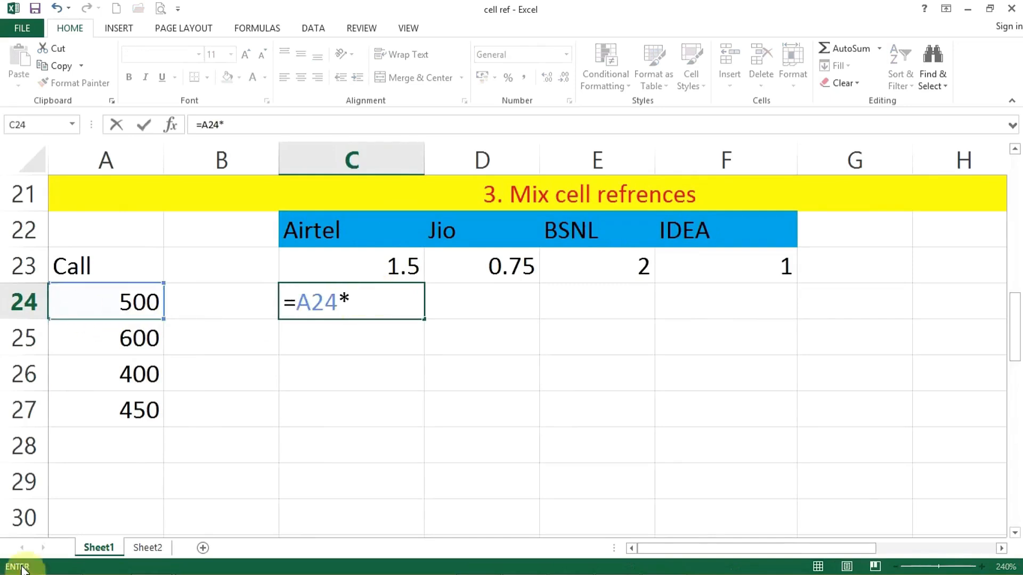
pyautogui.click(334, 266)
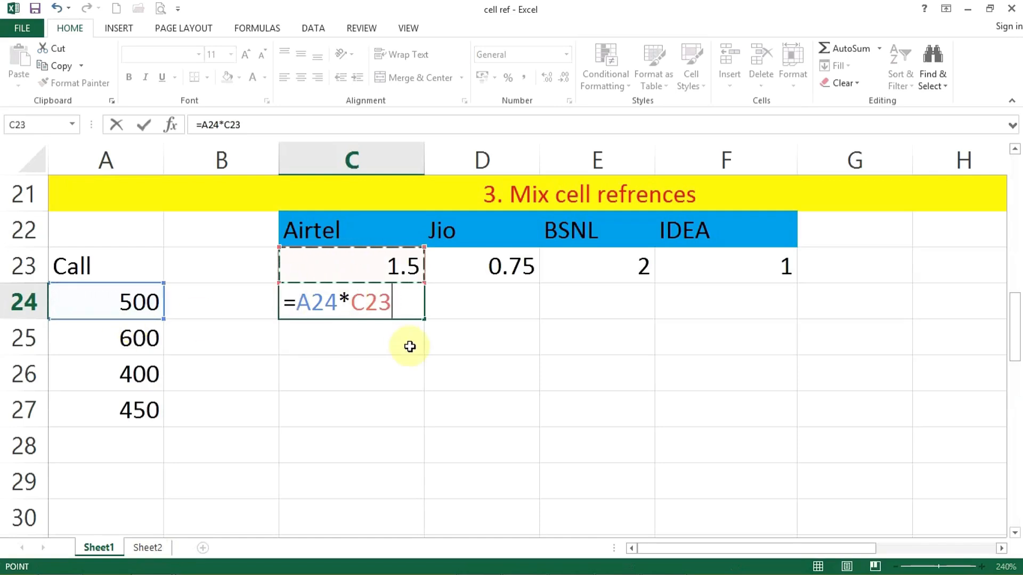
pyautogui.press('Return')
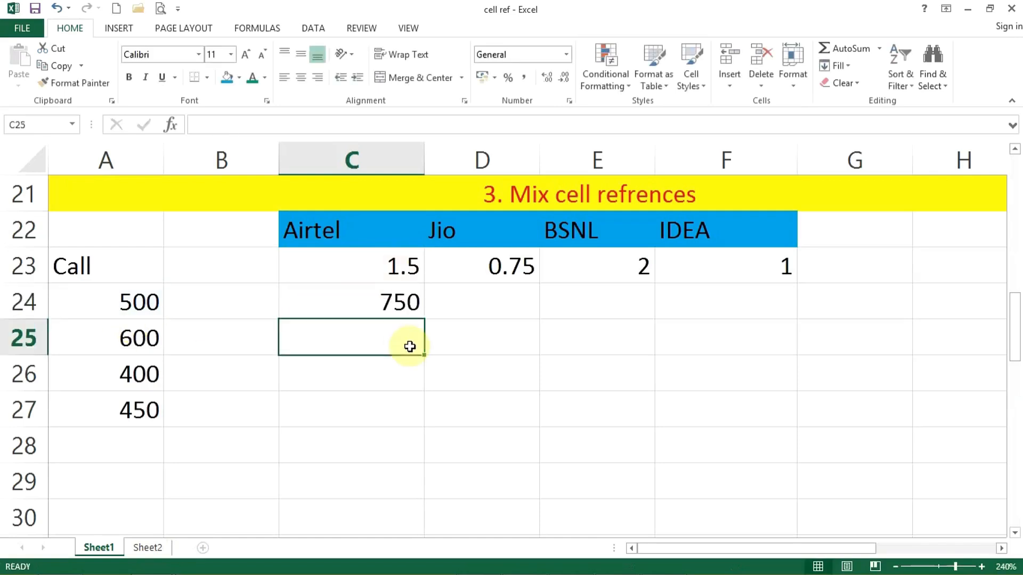
pyautogui.click(374, 302)
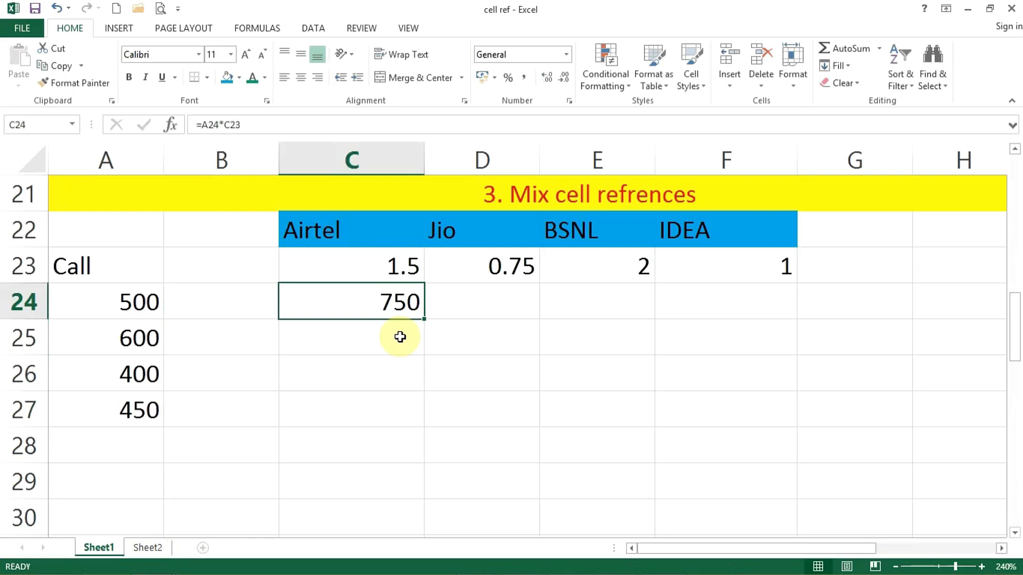
# Copy C24's formula down to C27 and compare it with C26's shifted references
pyautogui.moveTo(424, 322); pyautogui.dragTo(413, 424)
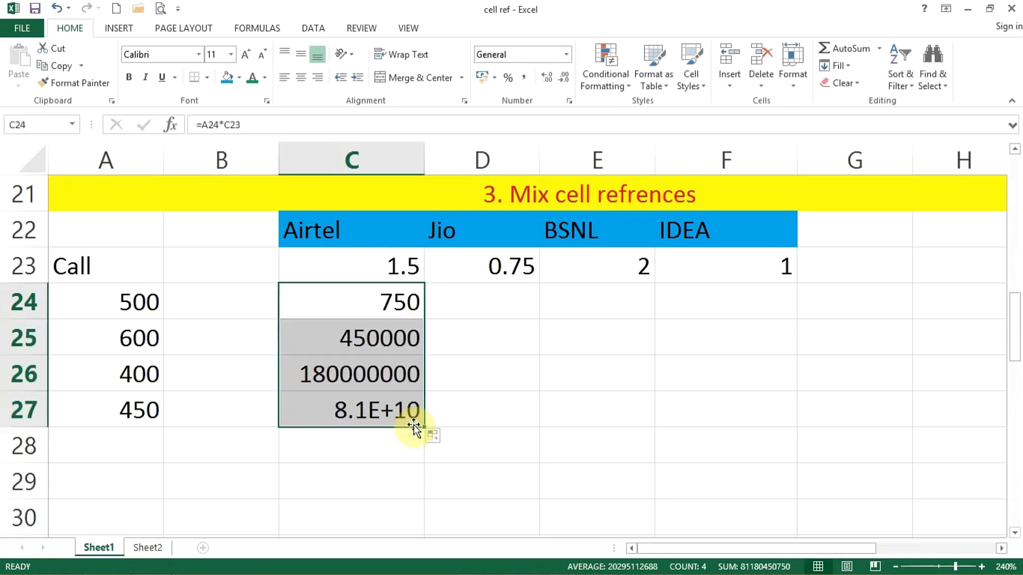
pyautogui.doubleClick(395, 374)
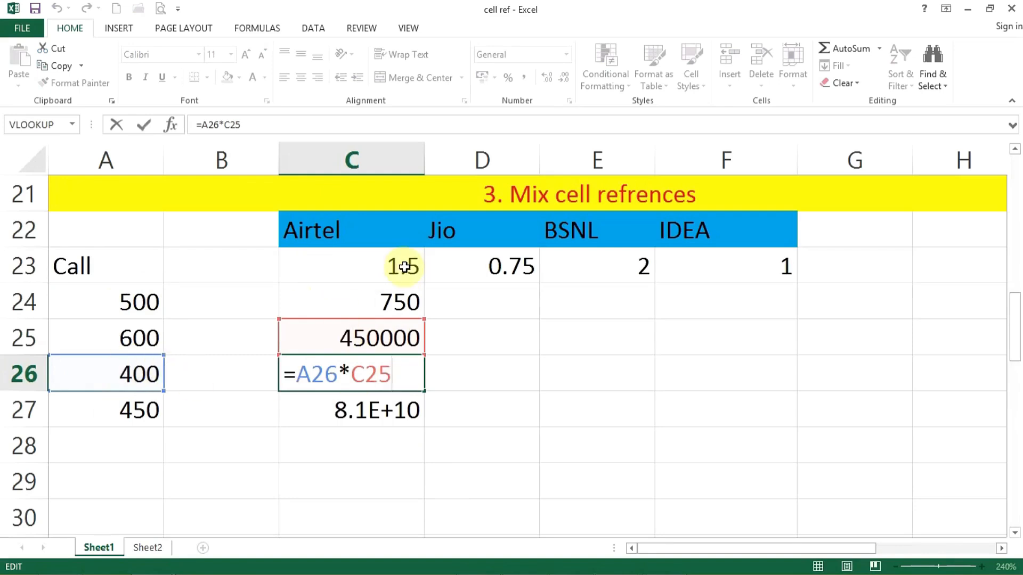
pyautogui.click(399, 301)
pyautogui.doubleClick(402, 301)
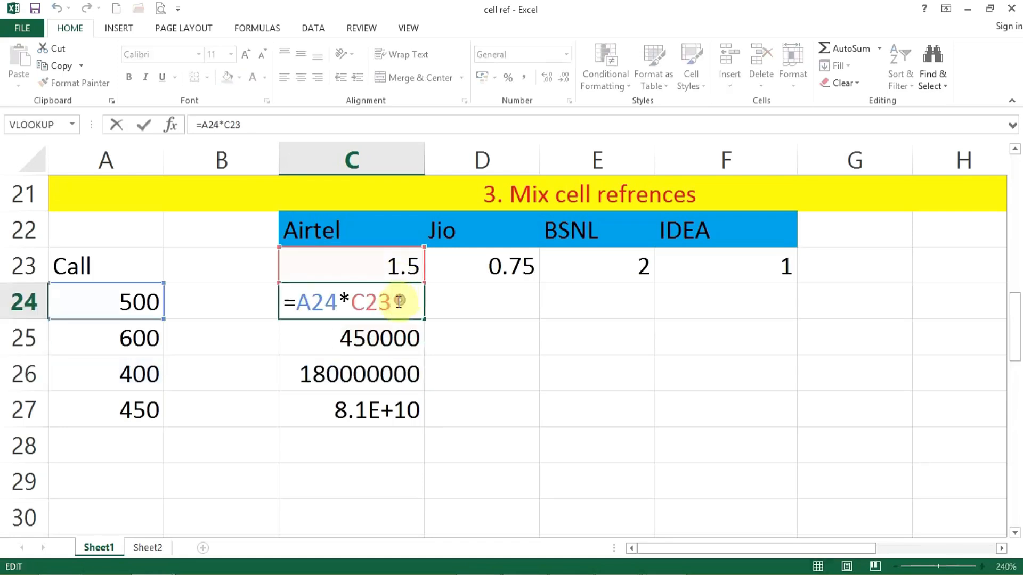
pyautogui.click(393, 373)
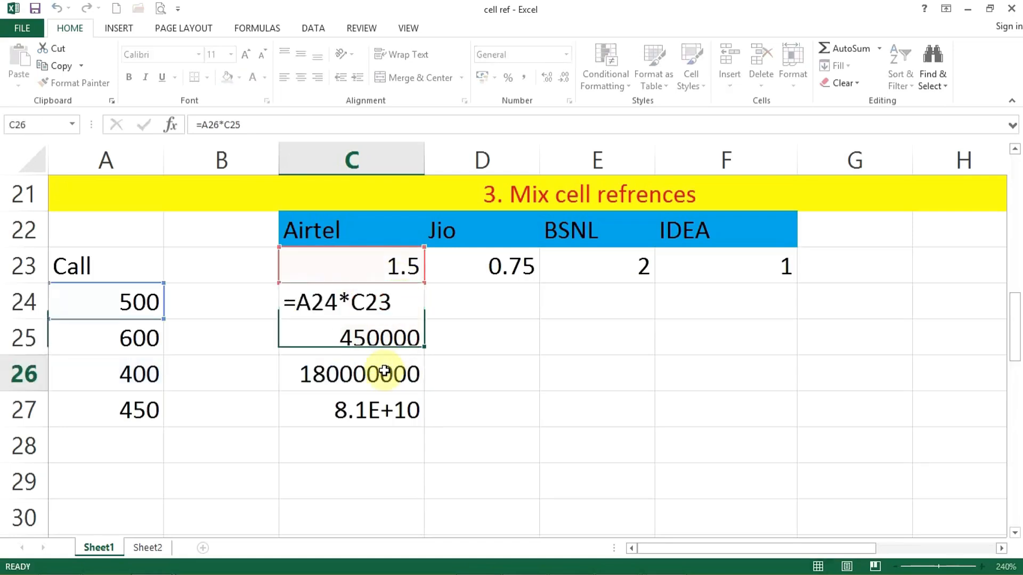
pyautogui.doubleClick(395, 373)
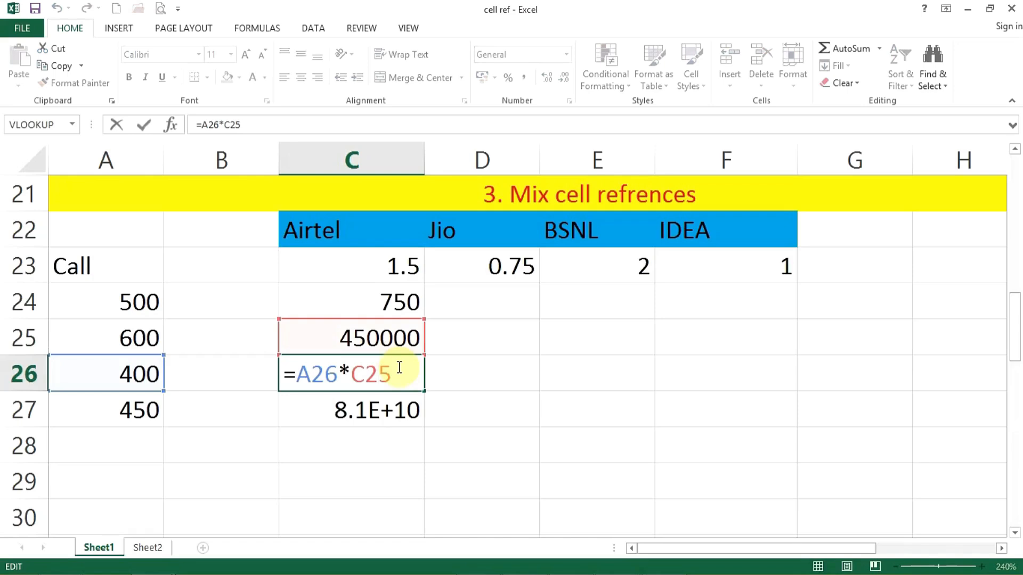
pyautogui.click(383, 303)
# Edit C24's formula to =A24*C$23 to lock the rate row
pyautogui.doubleClick(386, 306)
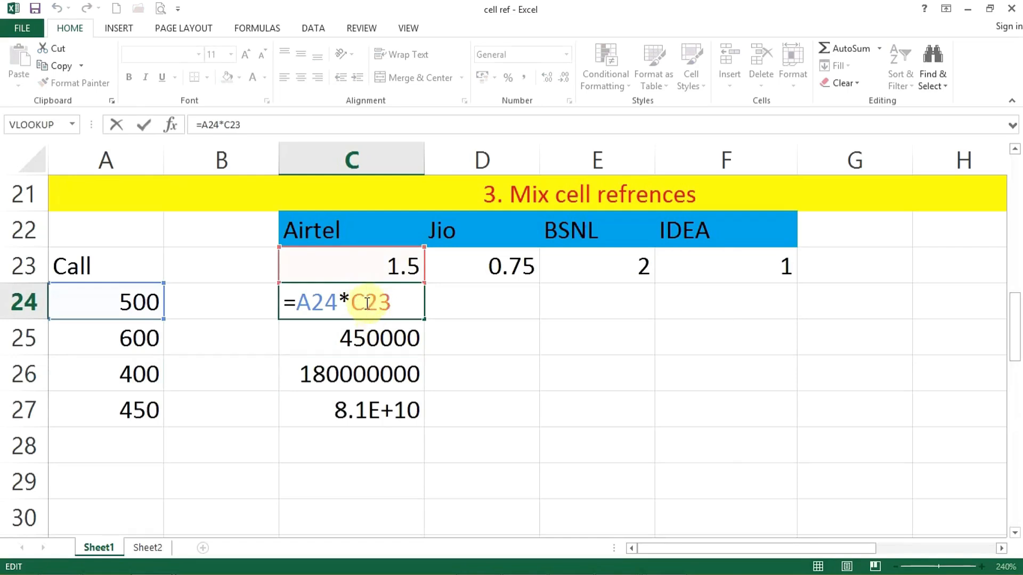
pyautogui.click(395, 299)
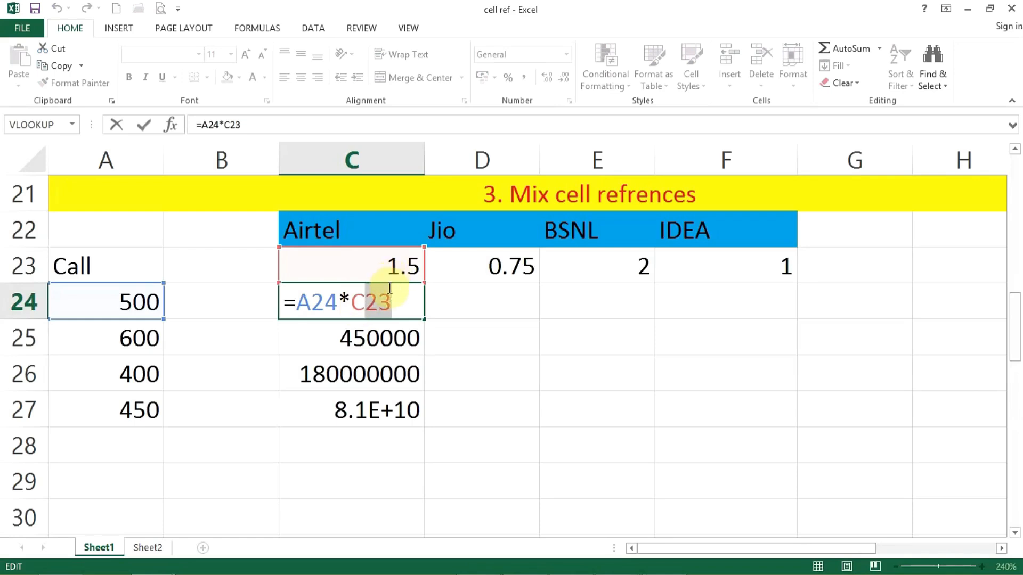
pyautogui.click(366, 309)
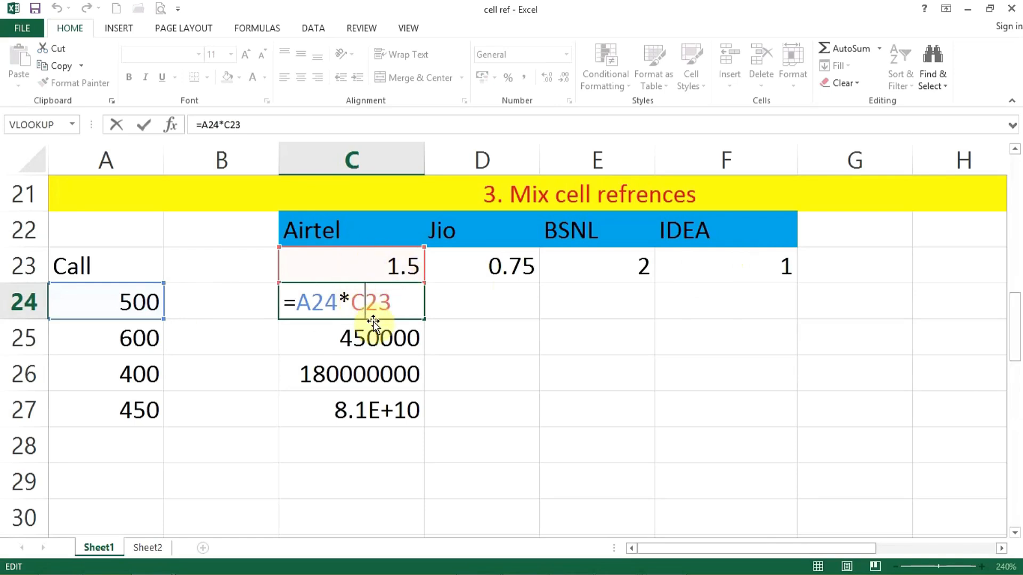
pyautogui.write('$')
pyautogui.press('Return')
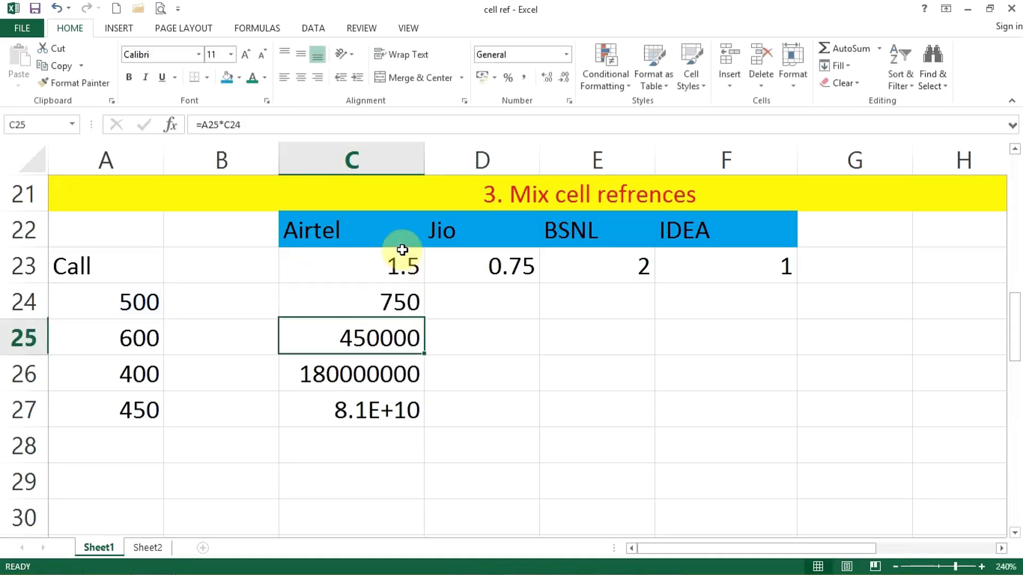
pyautogui.click(394, 295)
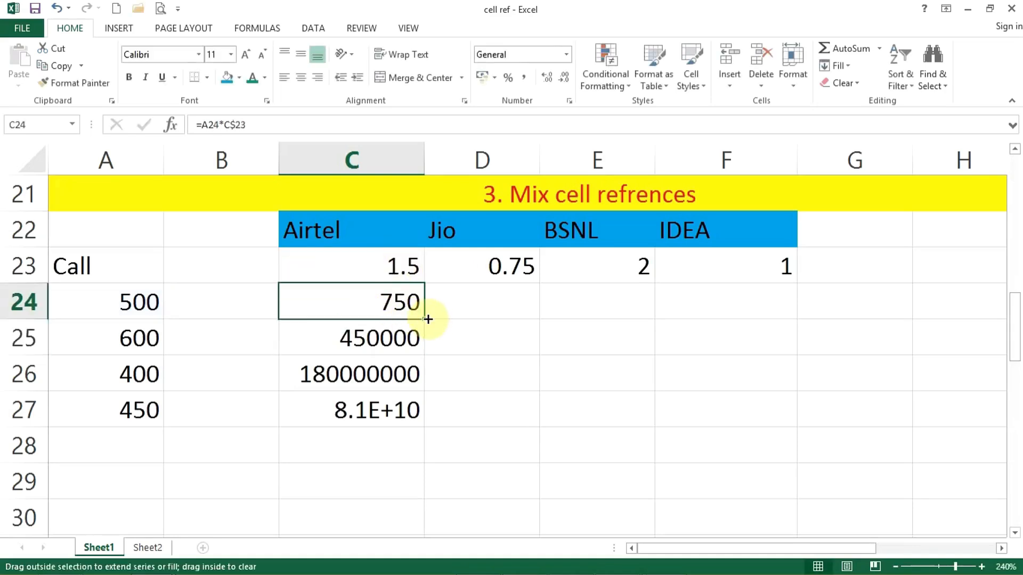
# Fill C24's call-cost formula down to C27, check C25 and C26, then copy C24:C27 across to column F
pyautogui.doubleClick(426, 319)
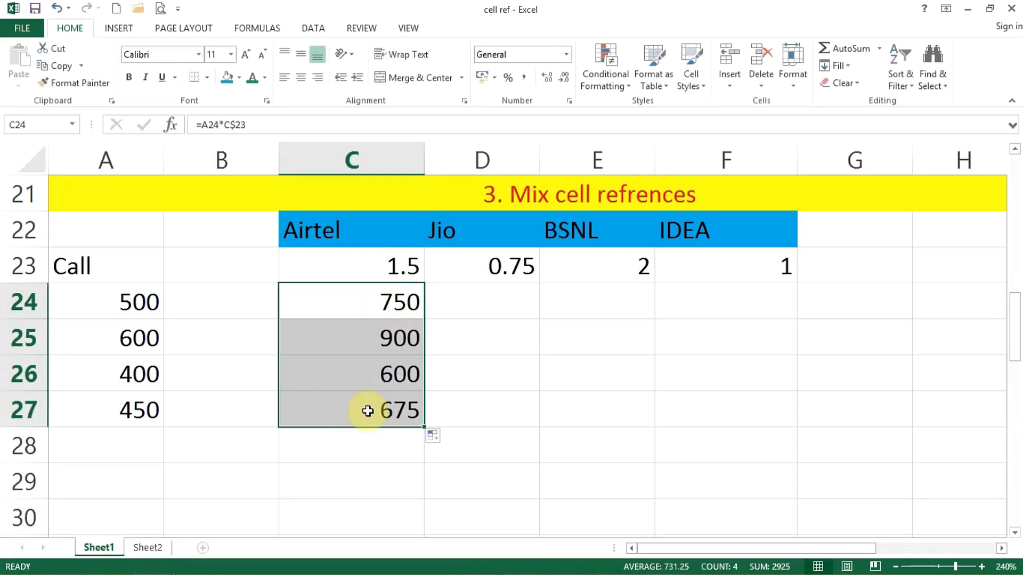
pyautogui.doubleClick(393, 373)
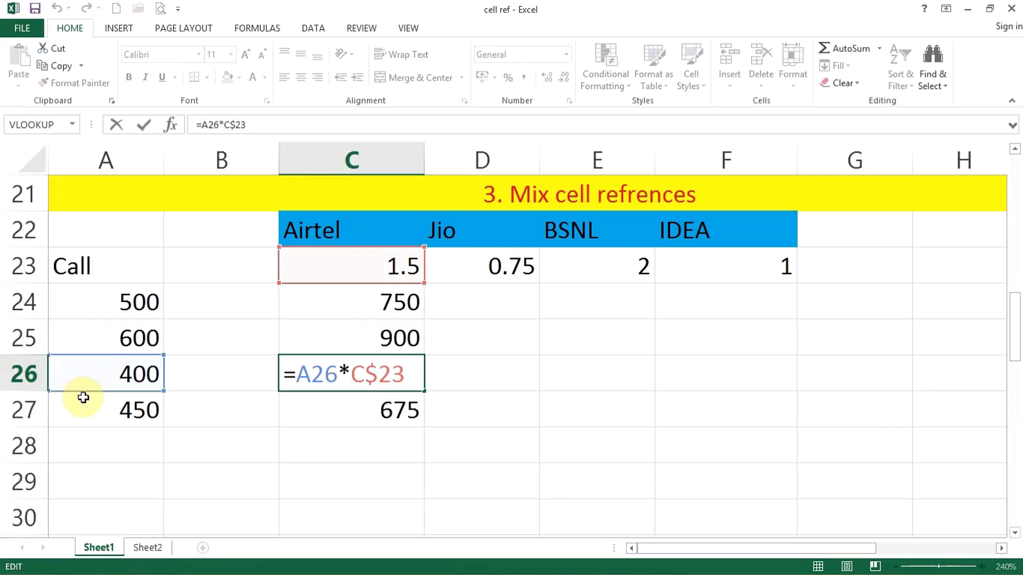
pyautogui.press('Return')
pyautogui.doubleClick(365, 335)
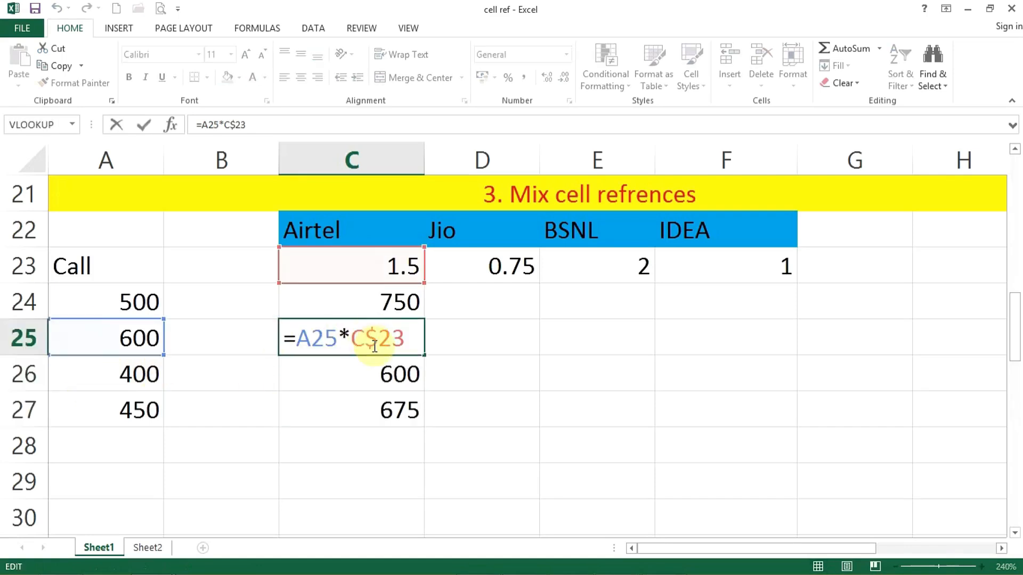
pyautogui.press('Return')
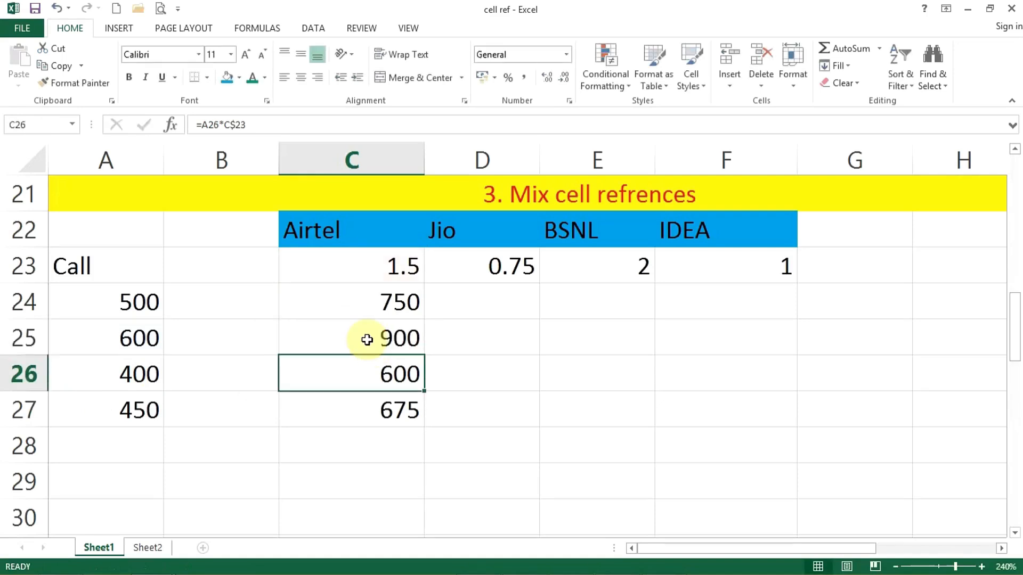
pyautogui.moveTo(391, 302); pyautogui.dragTo(387, 397)
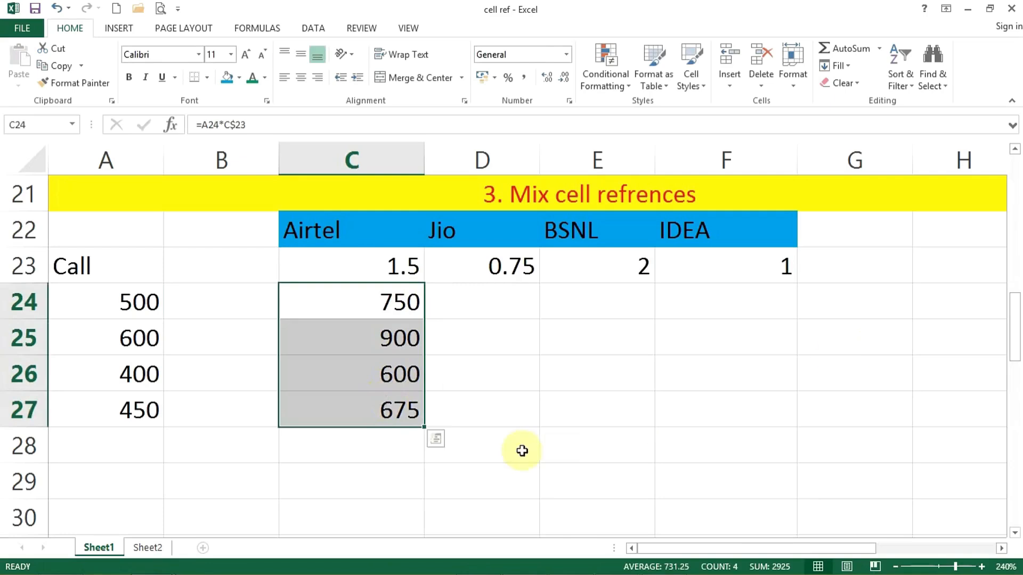
pyautogui.moveTo(423, 427); pyautogui.dragTo(794, 418)
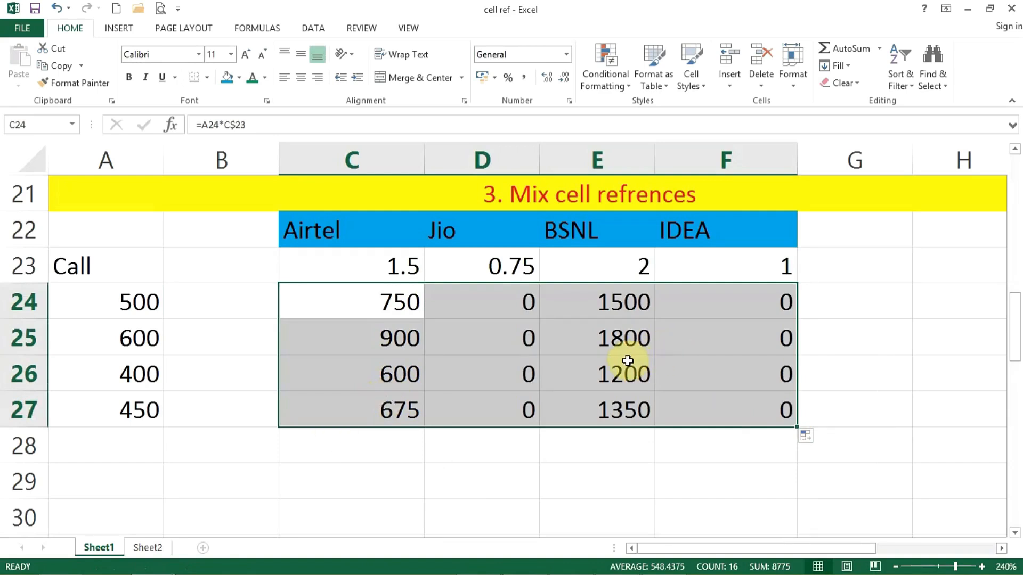
pyautogui.doubleClick(612, 338)
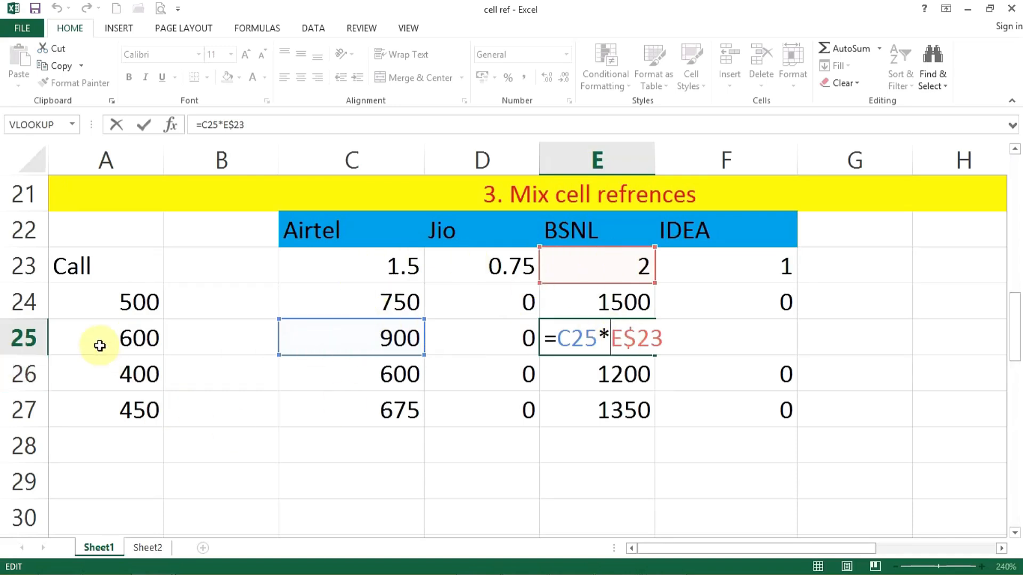
pyautogui.press('Return')
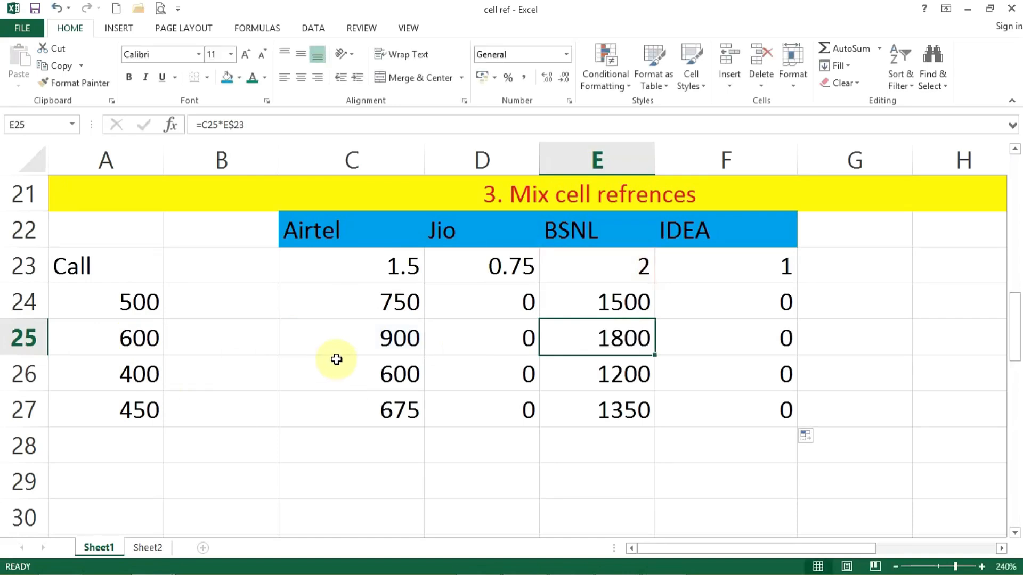
pyautogui.doubleClick(341, 341)
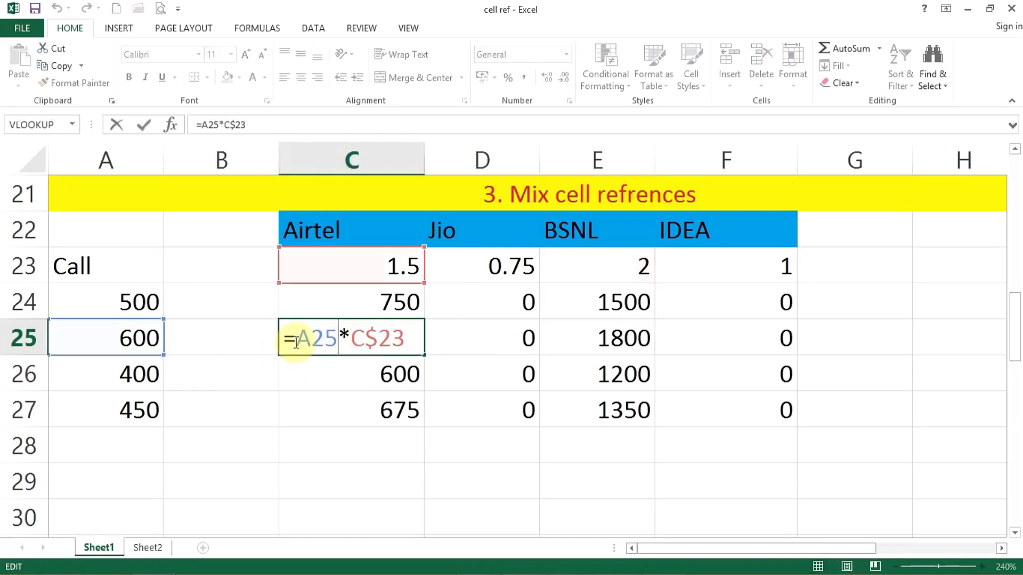
pyautogui.press('Escape')
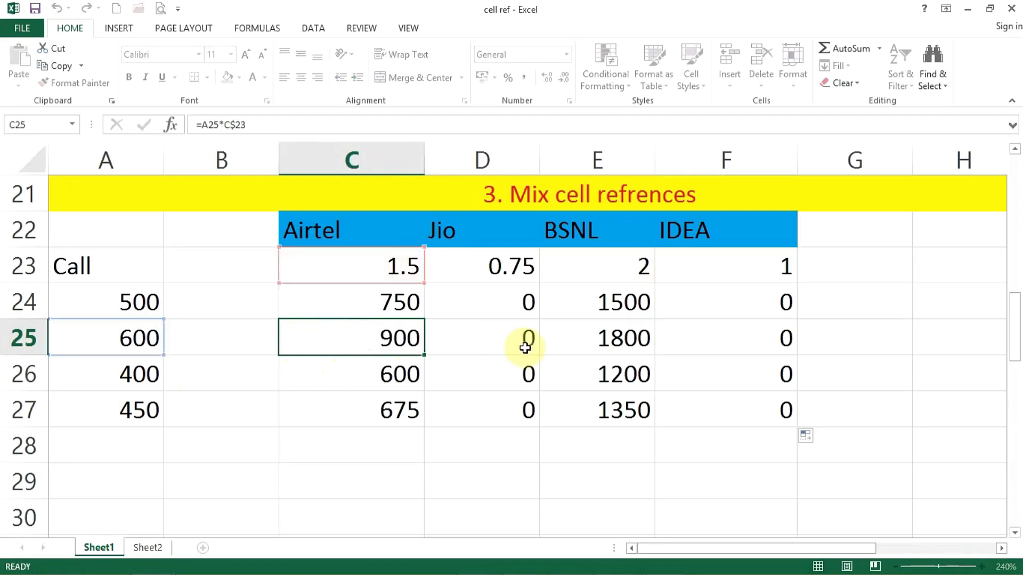
pyautogui.click(468, 339)
pyautogui.doubleClick(569, 341)
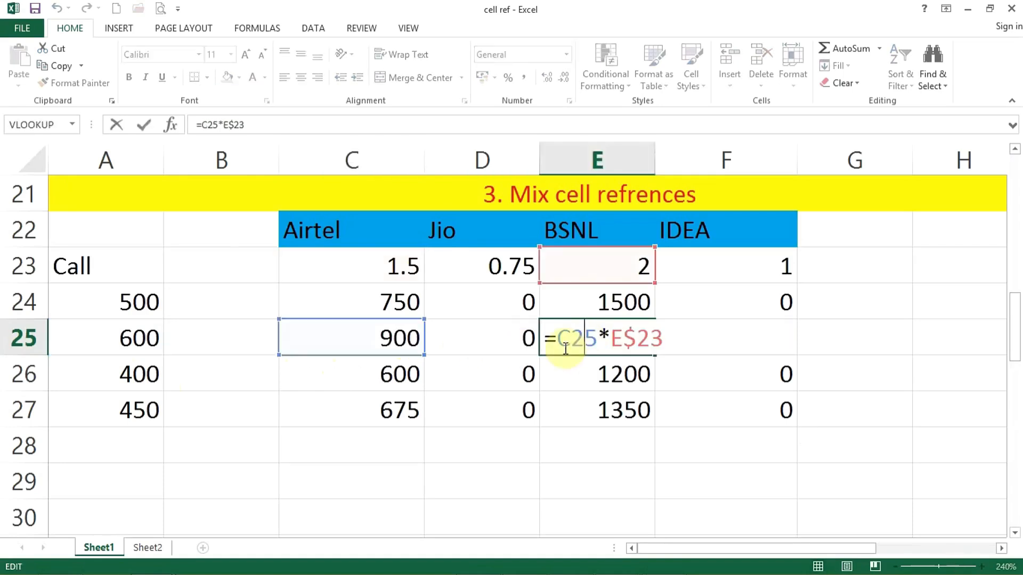
pyautogui.moveTo(571, 344); pyautogui.dragTo(556, 344)
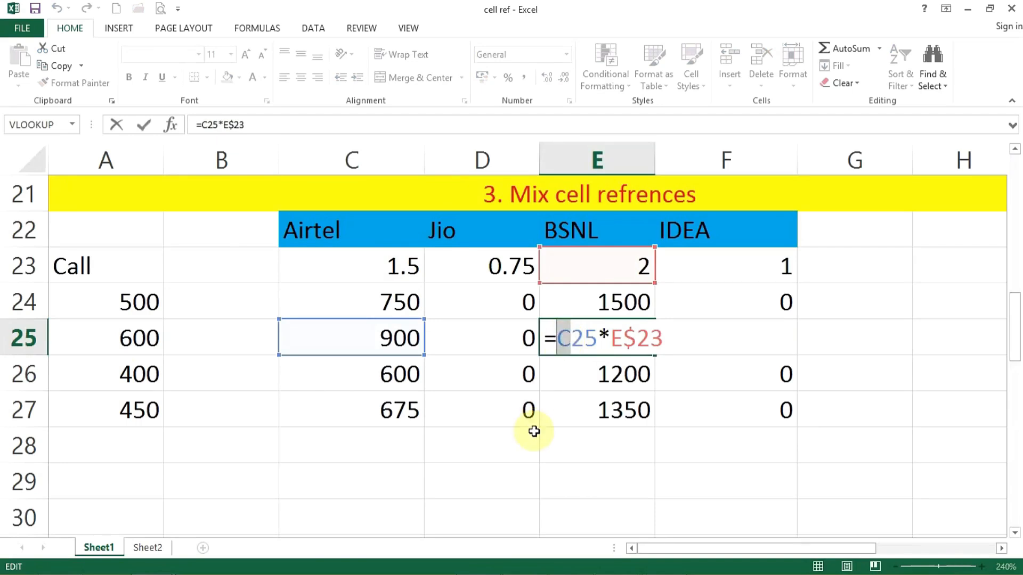
pyautogui.press('Escape')
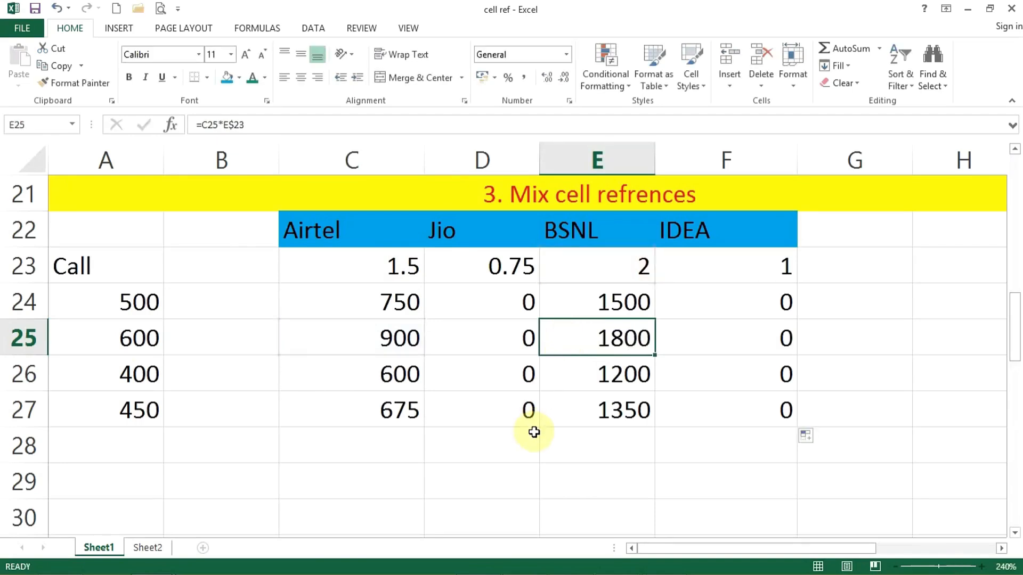
pyautogui.doubleClick(336, 301)
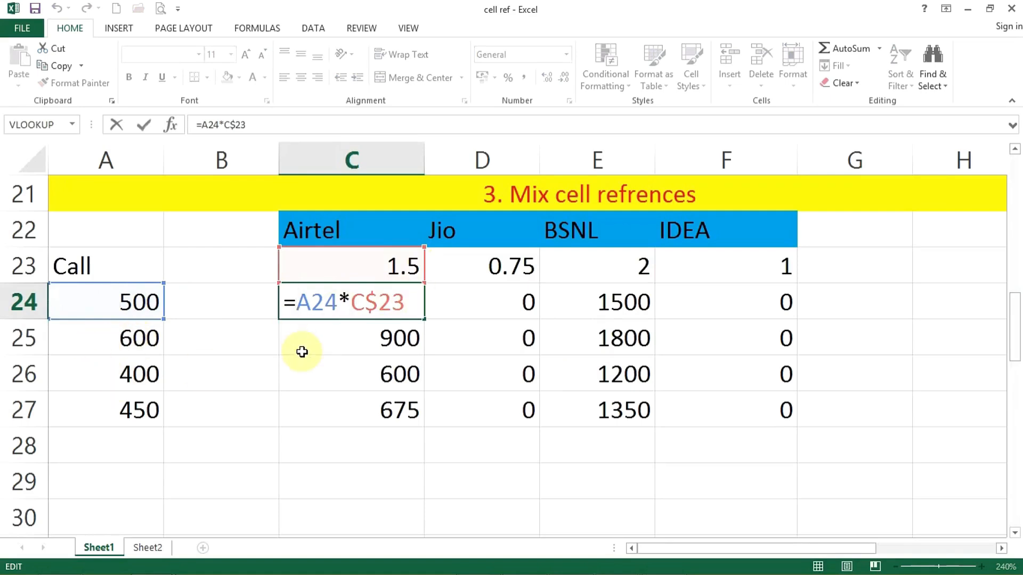
pyautogui.write('$')
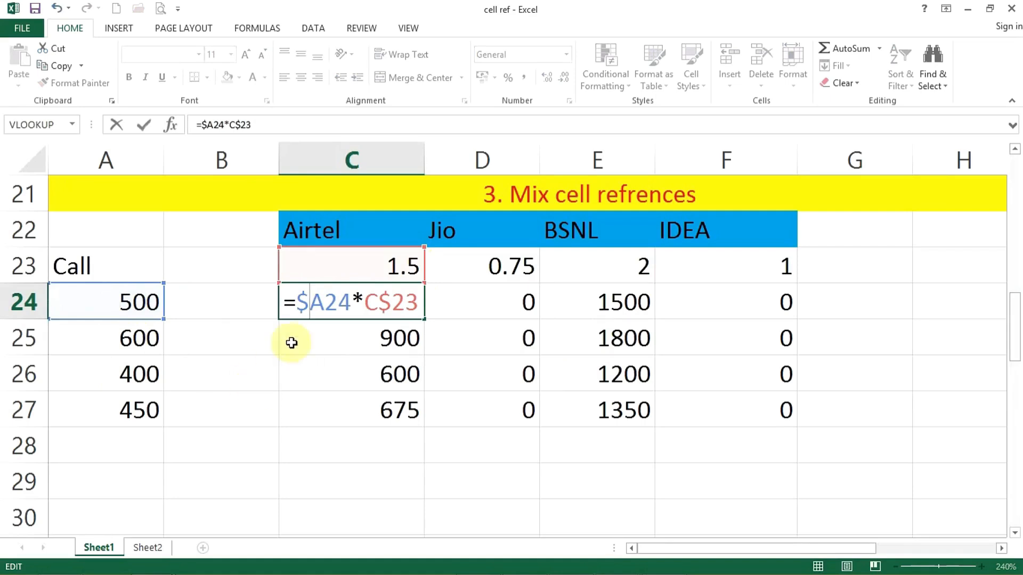
pyautogui.press('Return')
pyautogui.click(372, 297)
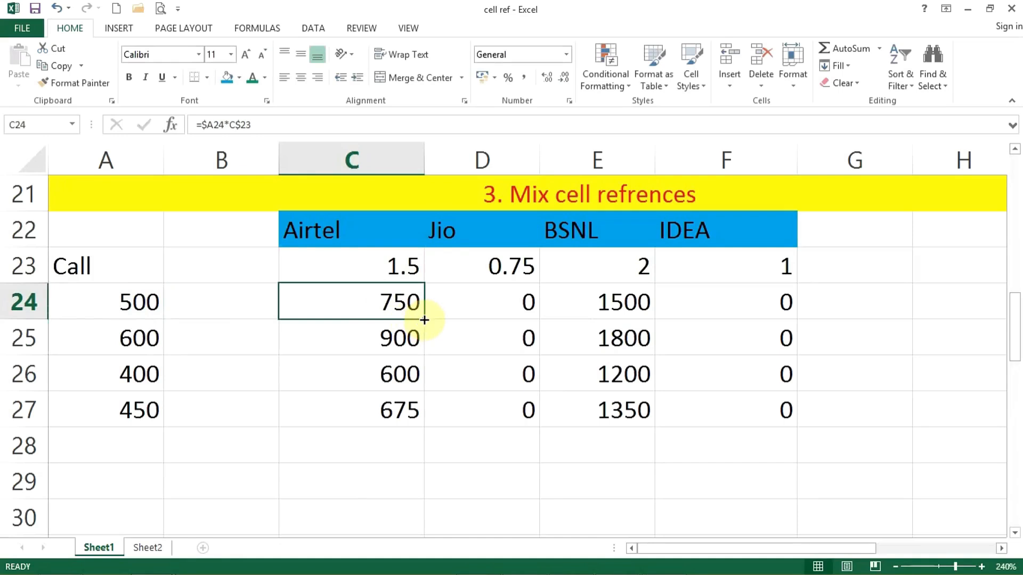
pyautogui.doubleClick(425, 320)
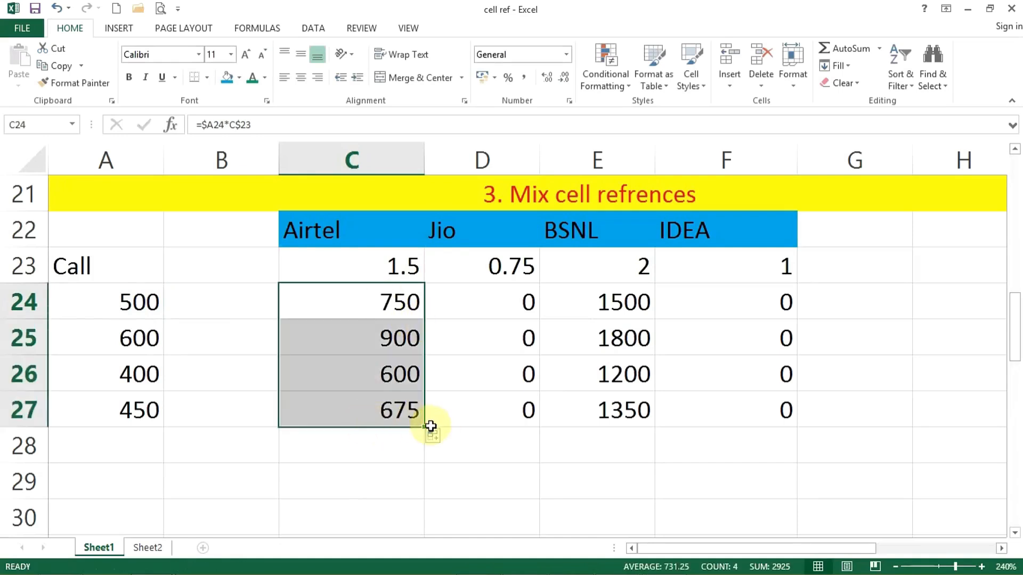
pyautogui.moveTo(427, 427); pyautogui.dragTo(784, 416)
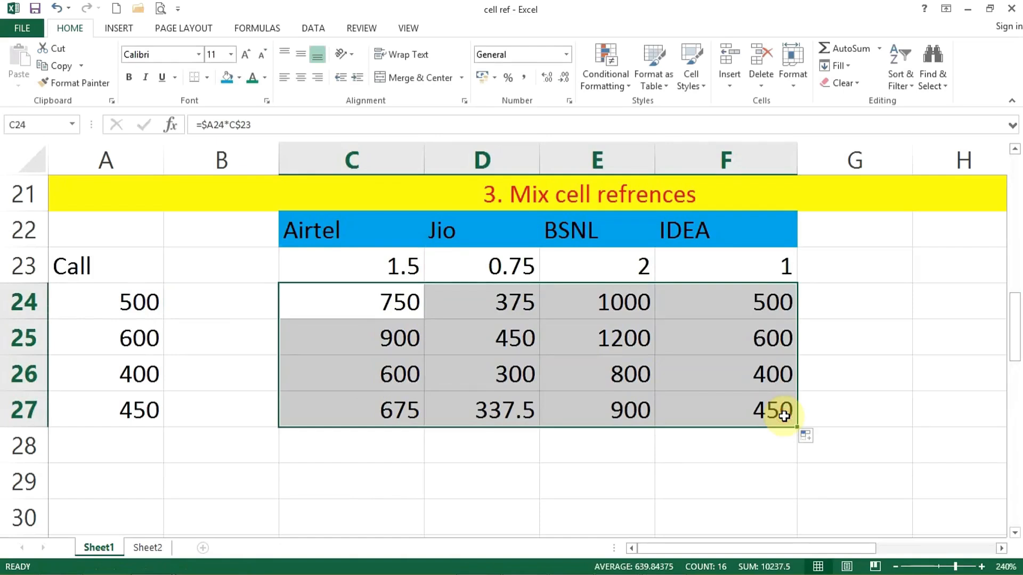
pyautogui.doubleClick(746, 371)
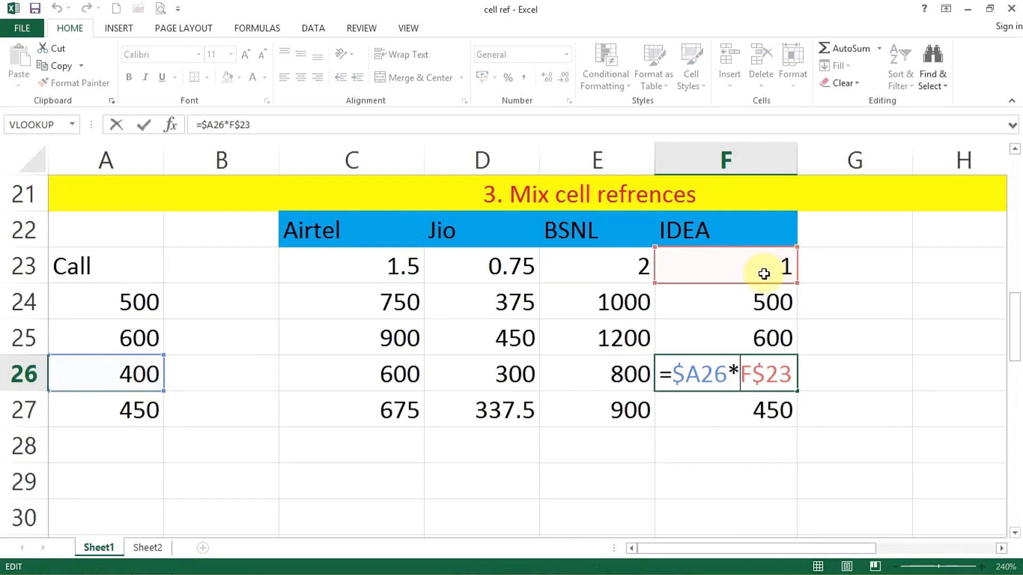
# Inspect E25's formula to see the locked $A and $23 parts, leaving it unchanged
pyautogui.click(601, 336)
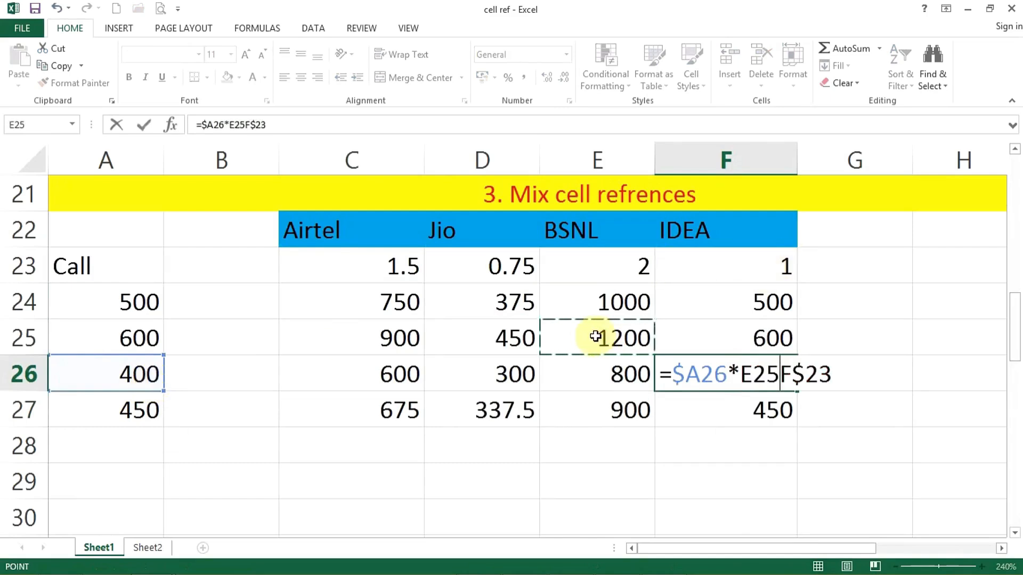
pyautogui.press('Escape')
pyautogui.doubleClick(596, 336)
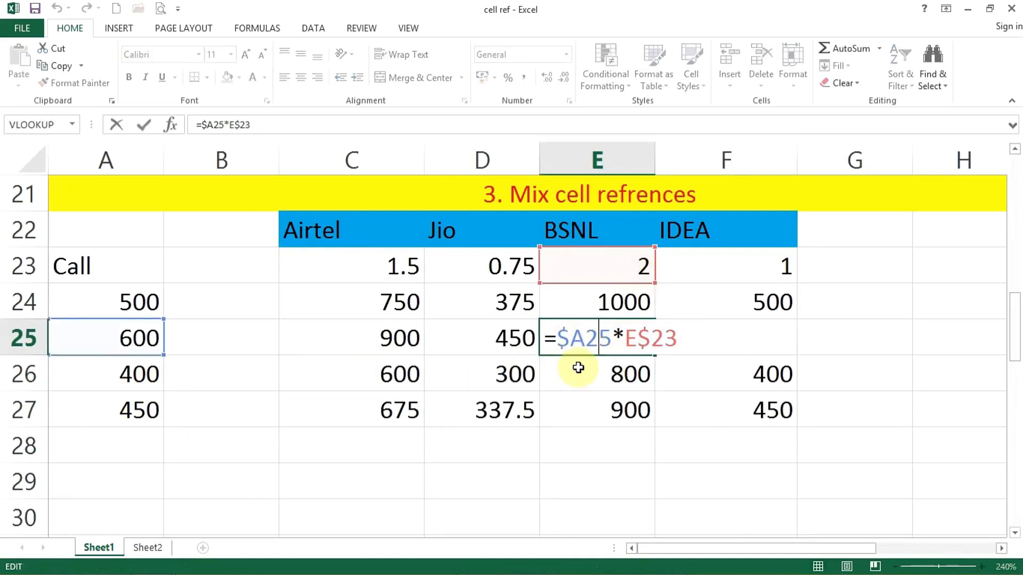
pyautogui.moveTo(556, 338); pyautogui.dragTo(680, 341)
pyautogui.click(598, 341)
pyautogui.click(679, 341)
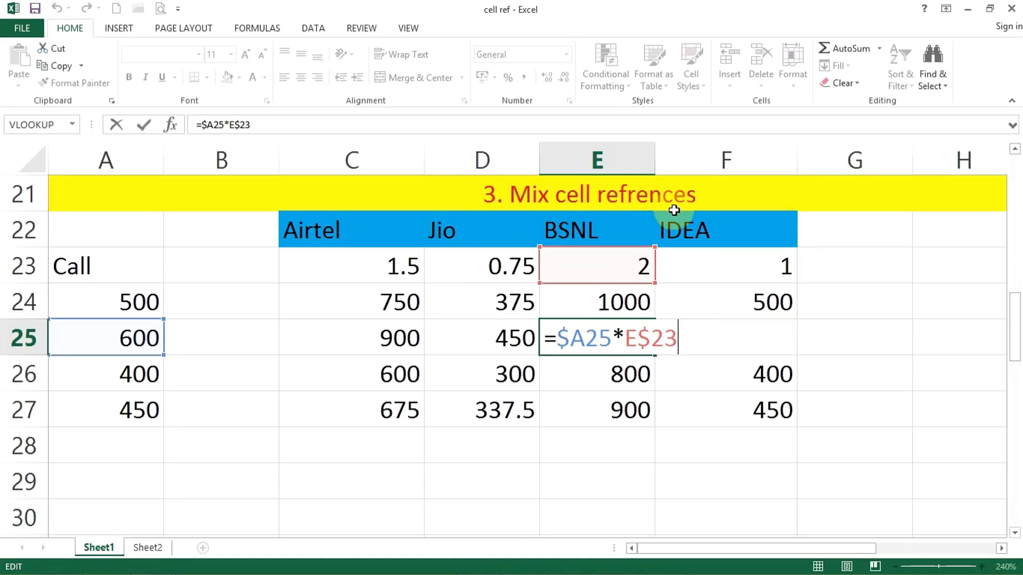
pyautogui.press('Return')
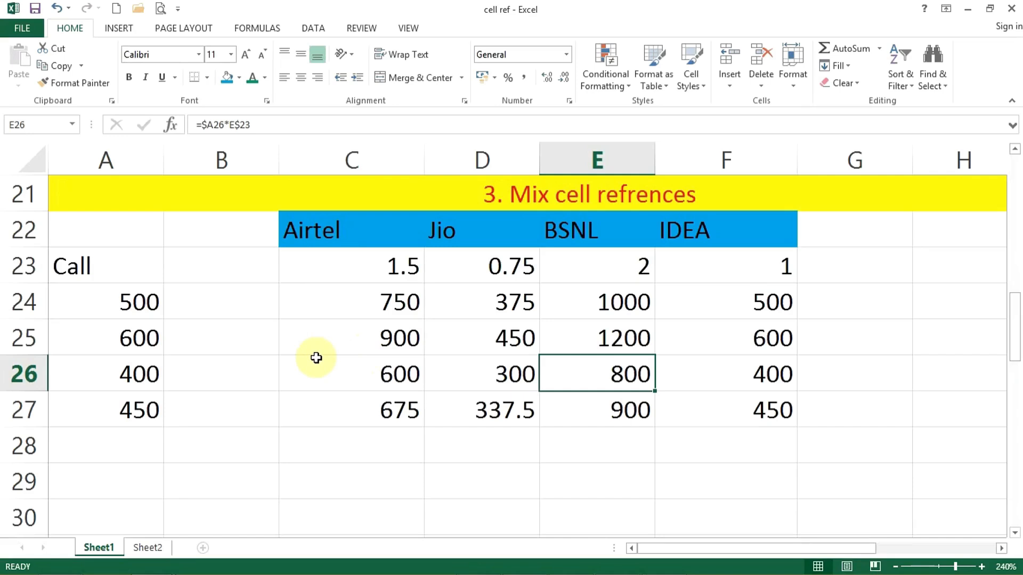
# Clear the copied costs in D24:F27 and C25:C27, keeping only C24
pyautogui.moveTo(514, 301); pyautogui.dragTo(789, 428)
pyautogui.press('Delete')
pyautogui.moveTo(390, 341); pyautogui.dragTo(387, 401)
pyautogui.press('Delete')
pyautogui.moveTo(405, 301)
pyautogui.mouseDown()
pyautogui.moveTo(429, 319)
pyautogui.moveTo(402, 301)
pyautogui.mouseUp()
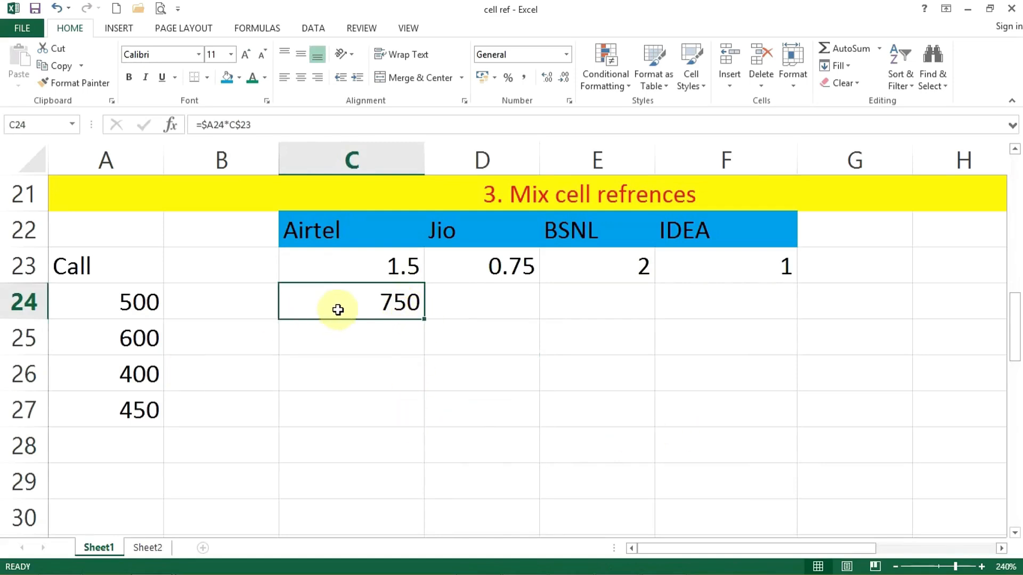
# Fill C24's =$A24*C$23 formula into the whole C24:F27 grid with Ctrl+Enter
pyautogui.moveTo(338, 306); pyautogui.dragTo(702, 409)
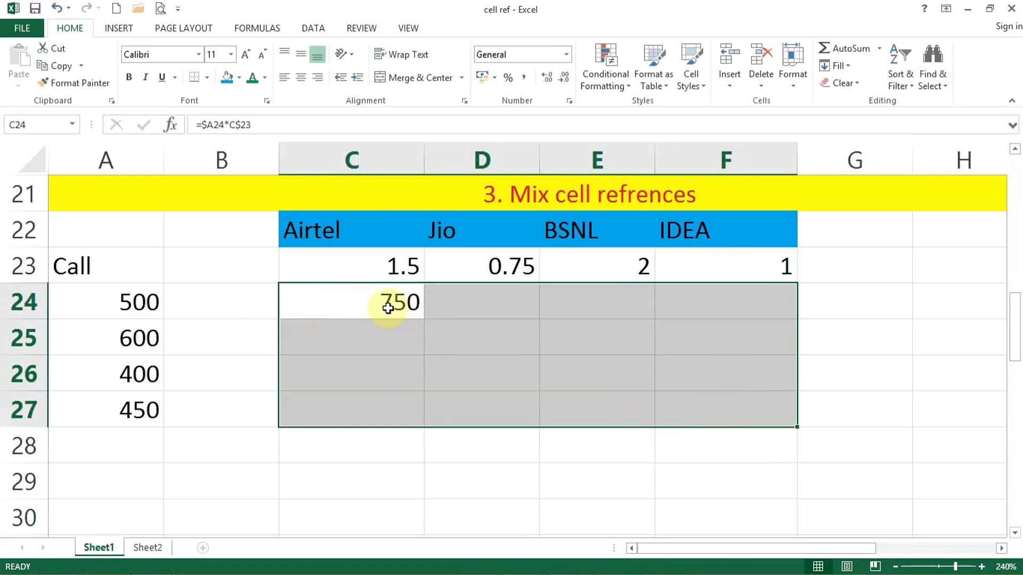
pyautogui.press('F2')
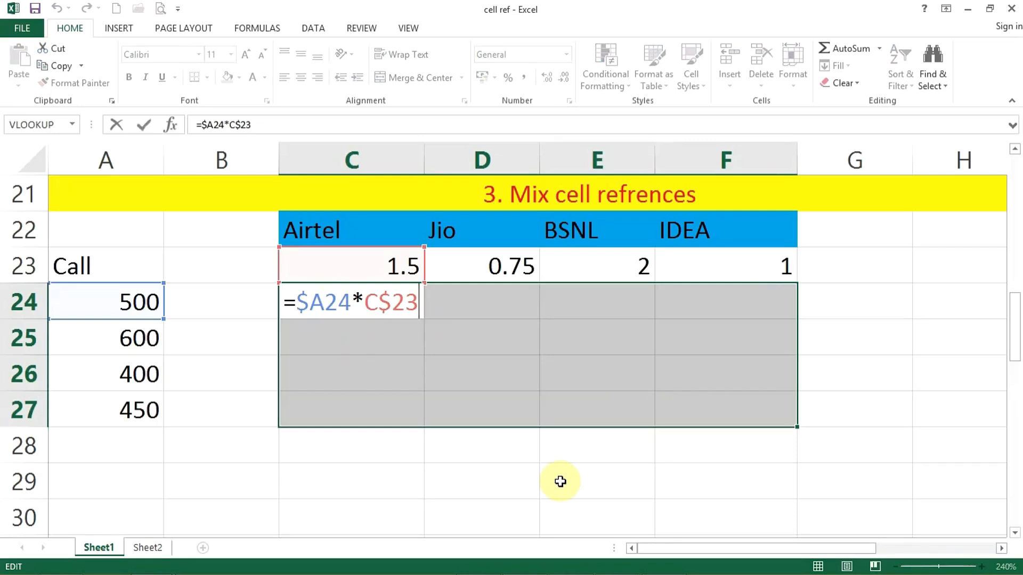
pyautogui.hotkey('ctrl', 'Return')
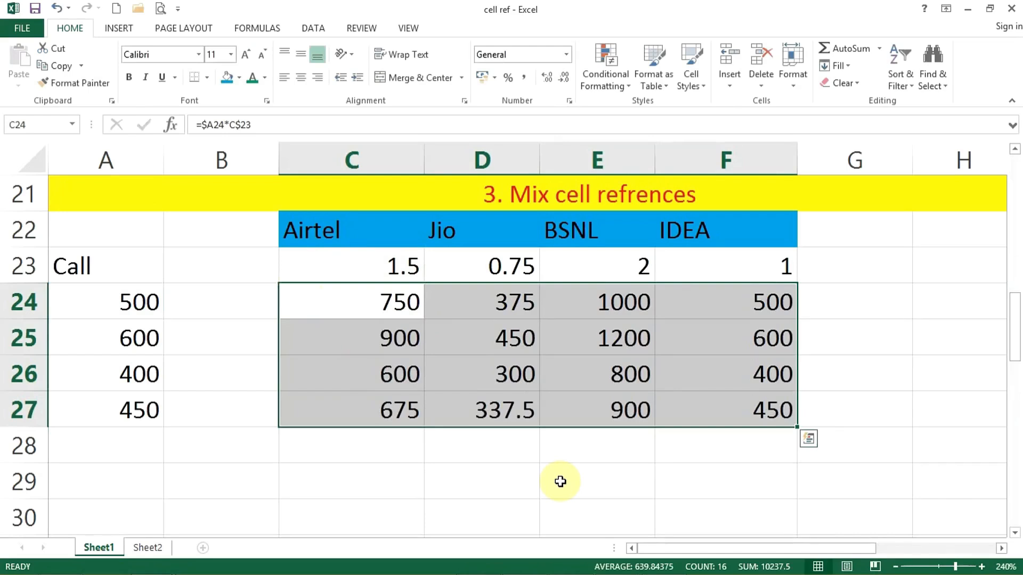
# Verify the references in the E26 and F25 formulas, then reselect the grid C24:F27
pyautogui.doubleClick(588, 373)
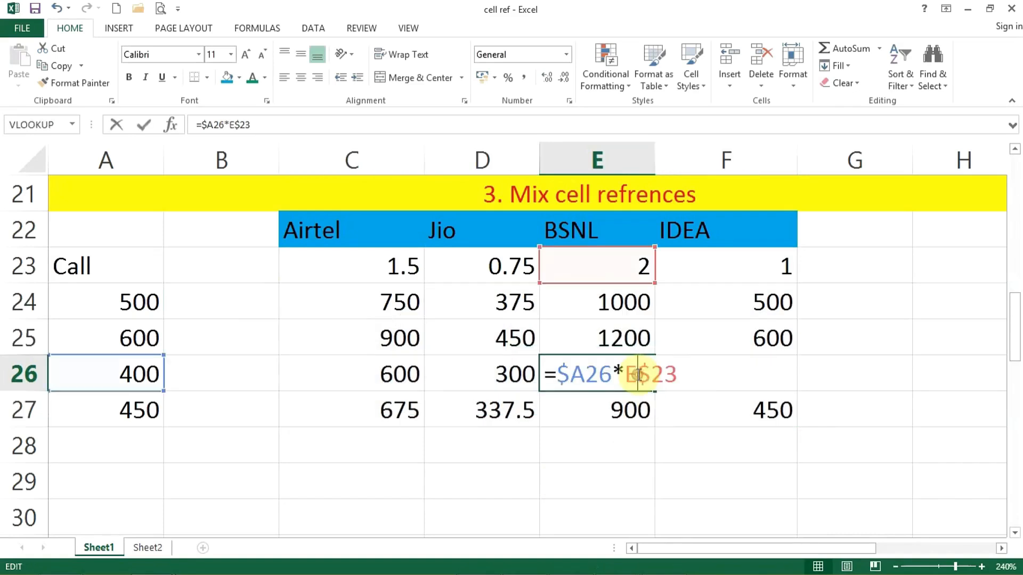
pyautogui.press('Escape')
pyautogui.doubleClick(775, 336)
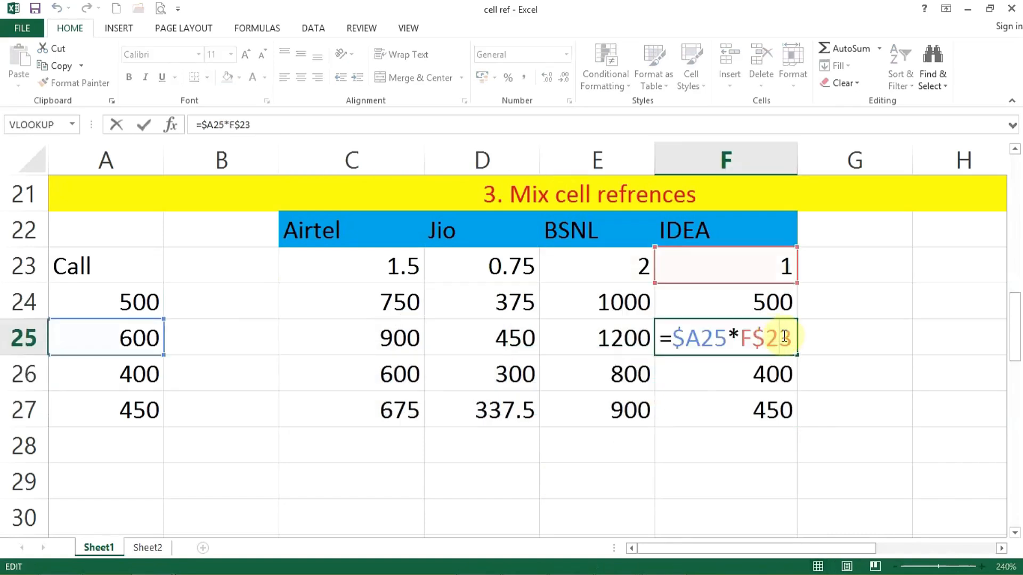
pyautogui.press('Escape')
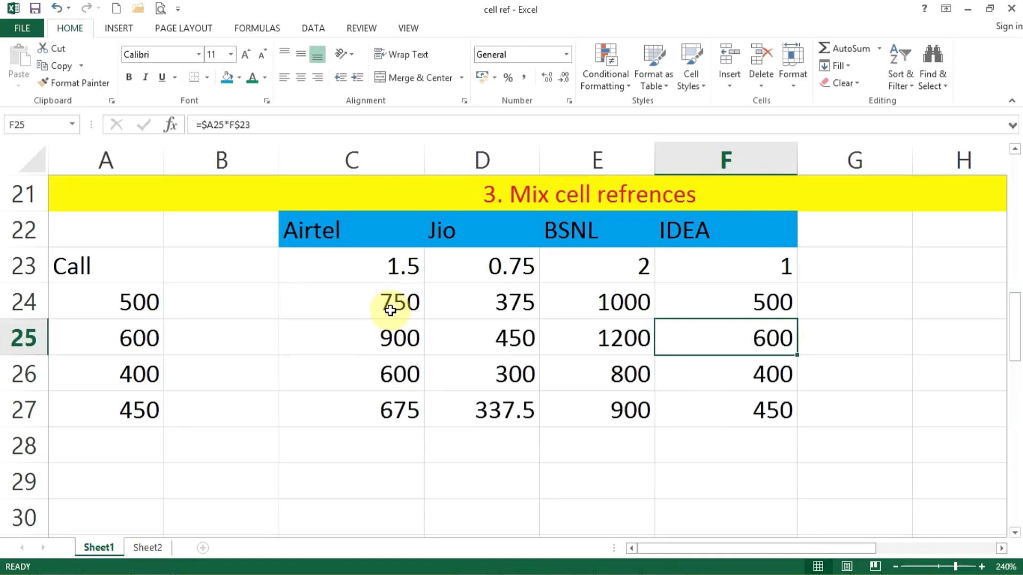
pyautogui.moveTo(391, 310); pyautogui.dragTo(732, 428)
# Clear the cost grid and cancel a formula started in C24
pyautogui.press('Delete')
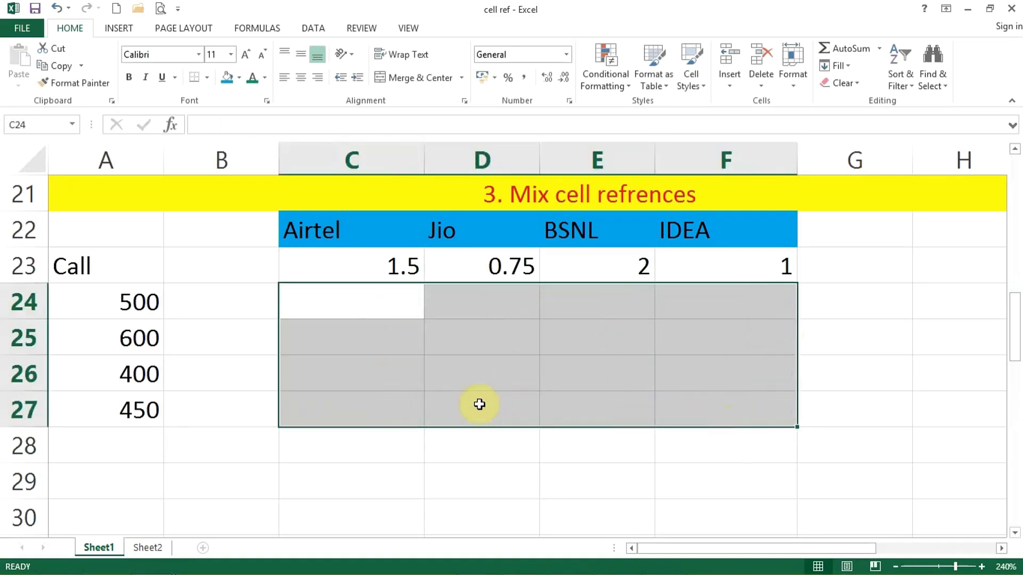
pyautogui.click(413, 311)
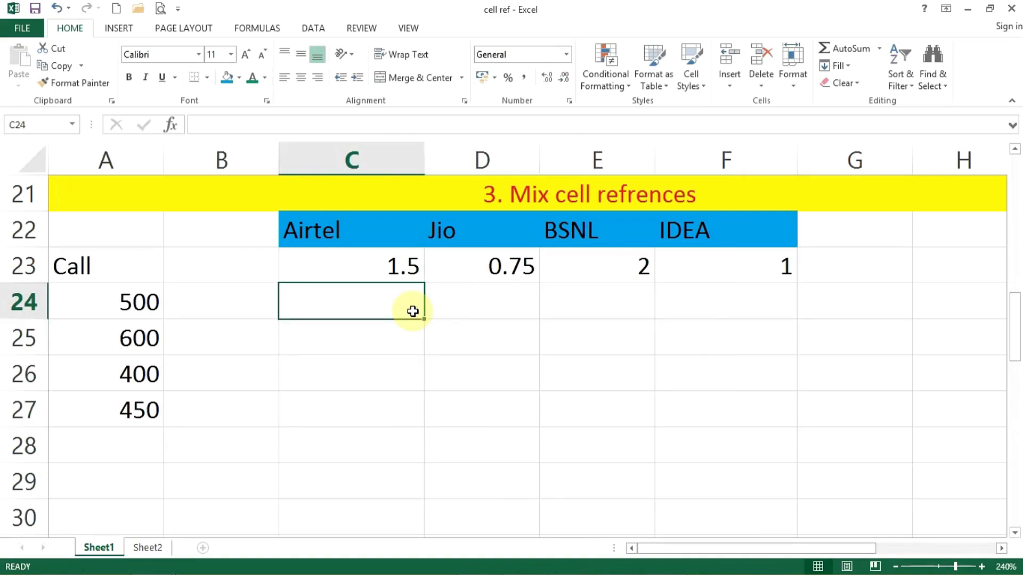
pyautogui.write('=')
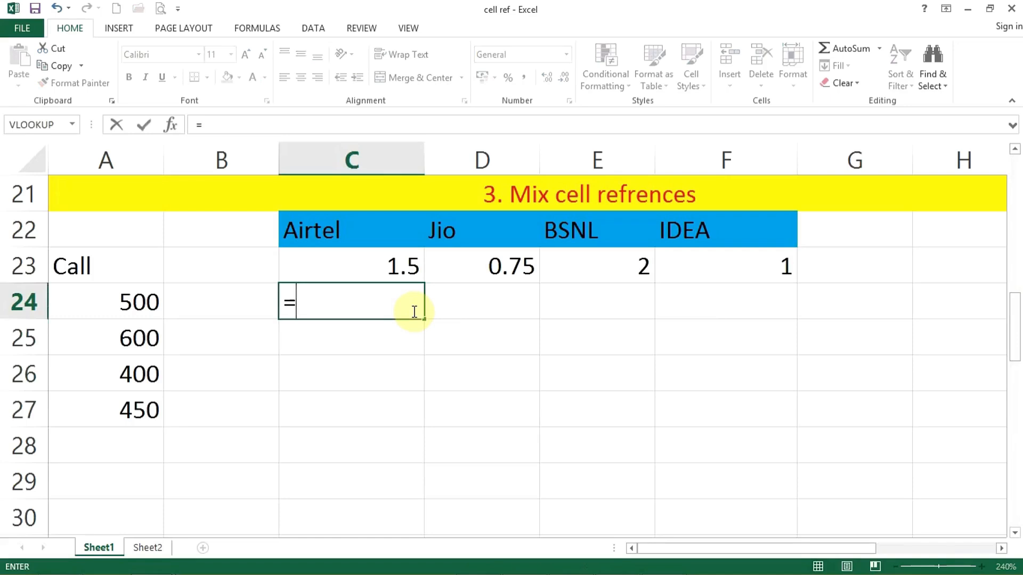
pyautogui.press('Escape')
# Enter =$A24*C$23 into the selected grid C24:F27 at once with Ctrl+Enter
pyautogui.moveTo(336, 307); pyautogui.dragTo(720, 406)
pyautogui.write('=')
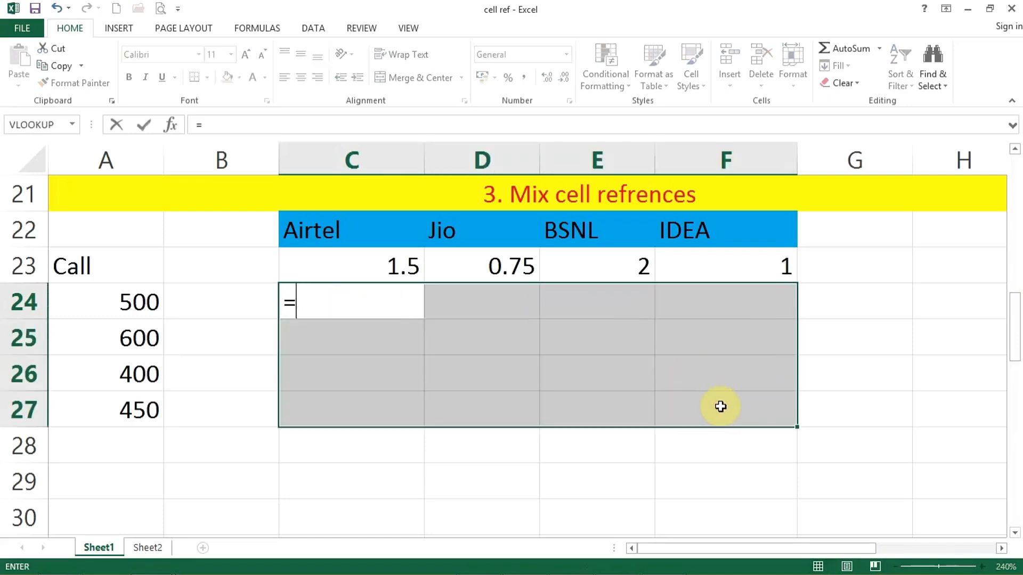
pyautogui.click(110, 302)
pyautogui.click(294, 307)
pyautogui.write('$A24')
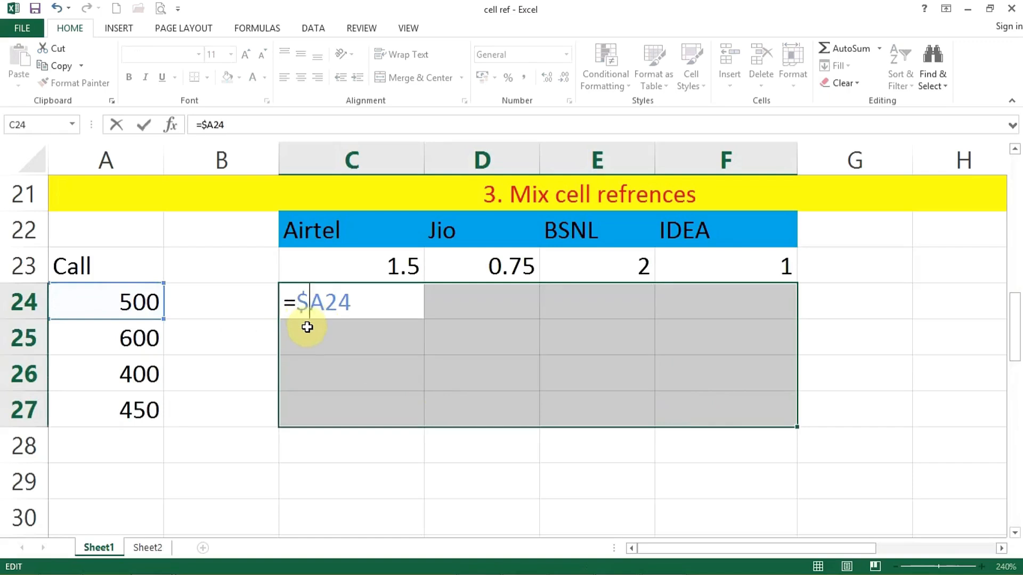
pyautogui.click(353, 309)
pyautogui.write('*')
pyautogui.click(389, 265)
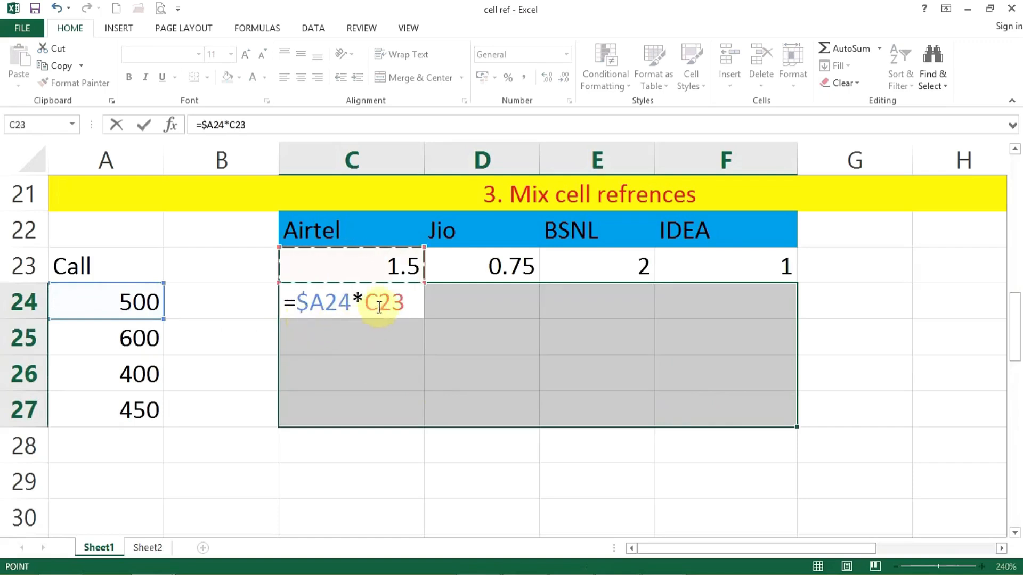
pyautogui.write('$')
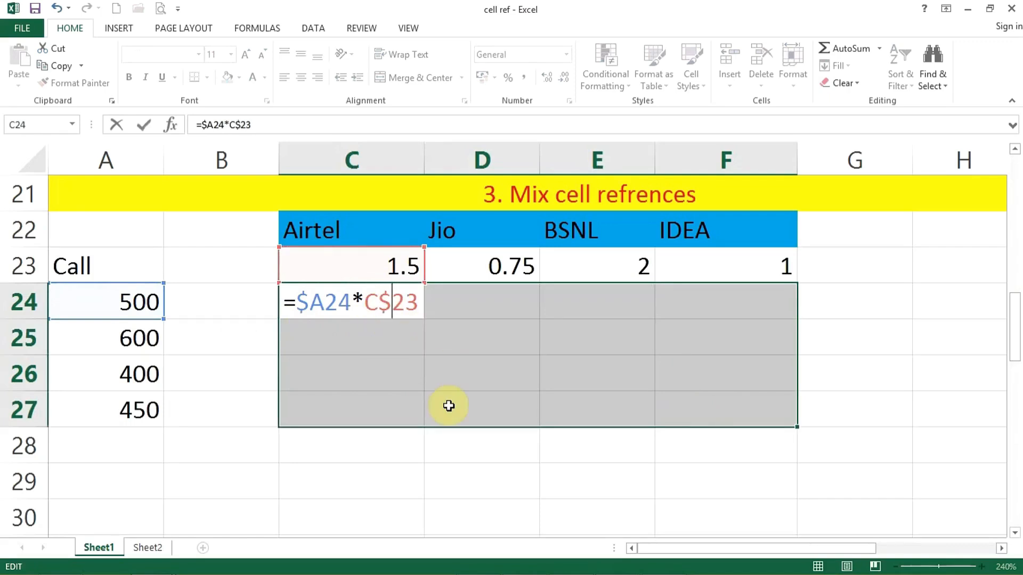
pyautogui.hotkey('ctrl', 'Return')
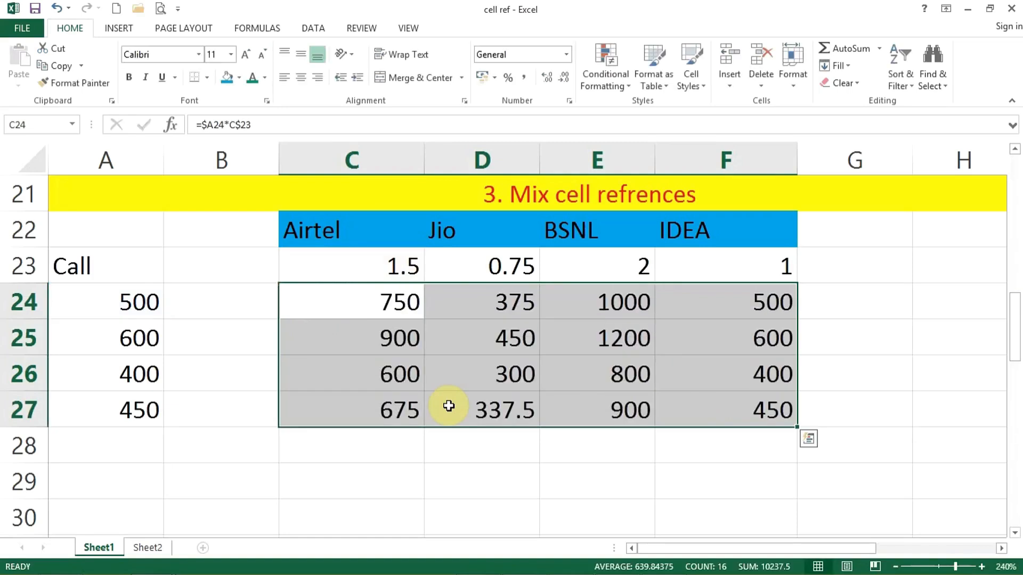
# Check E25's formula references and review the refilled cost grid
pyautogui.doubleClick(608, 347)
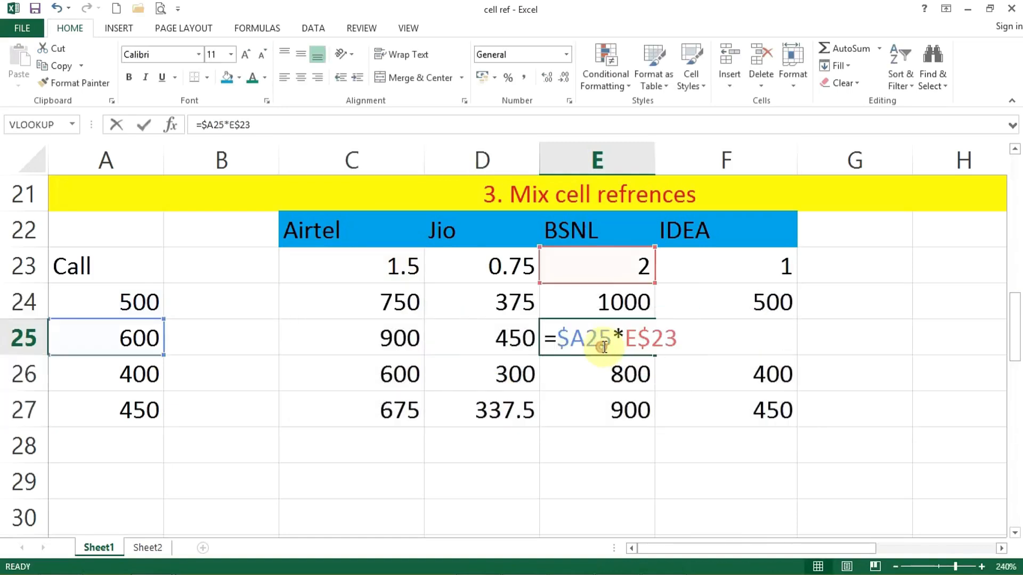
pyautogui.press('Escape')
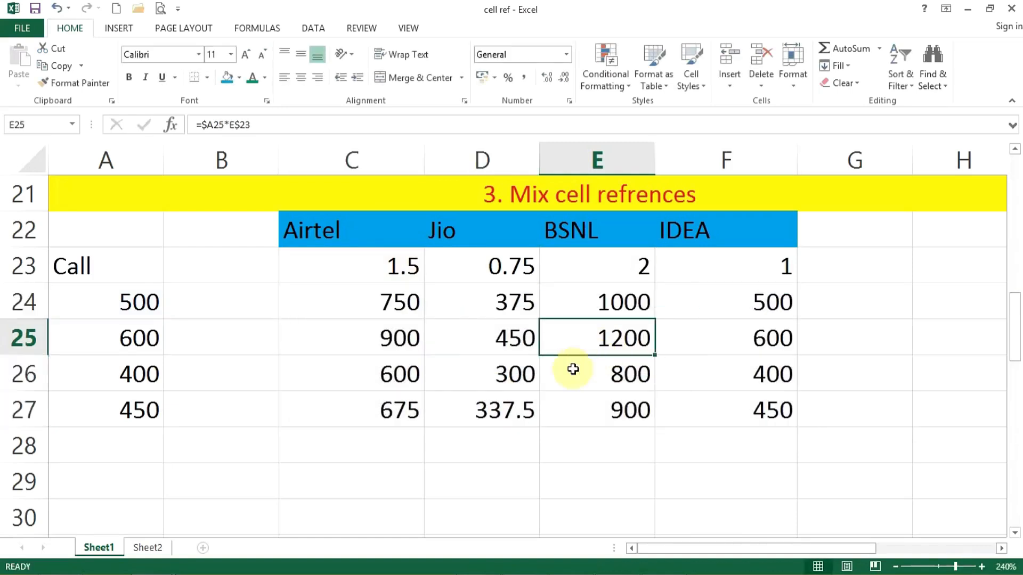
pyautogui.scroll(2, 571, 371)
pyautogui.scroll(-2, 571, 371)
pyautogui.scroll(2, 570, 376)
pyautogui.scroll(2, 569, 376)
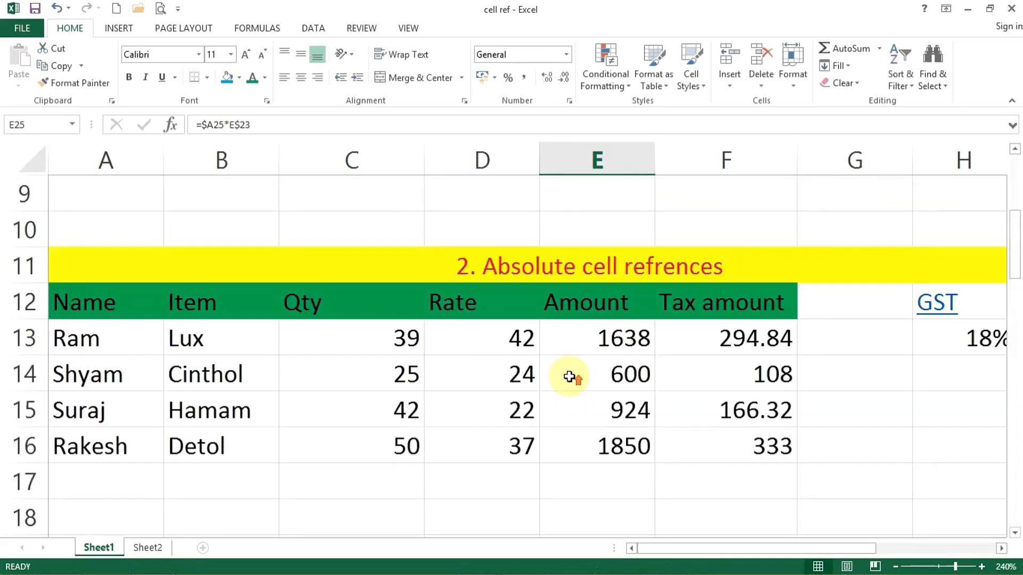
pyautogui.scroll(3, 570, 376)
pyautogui.scroll(-6, 569, 377)
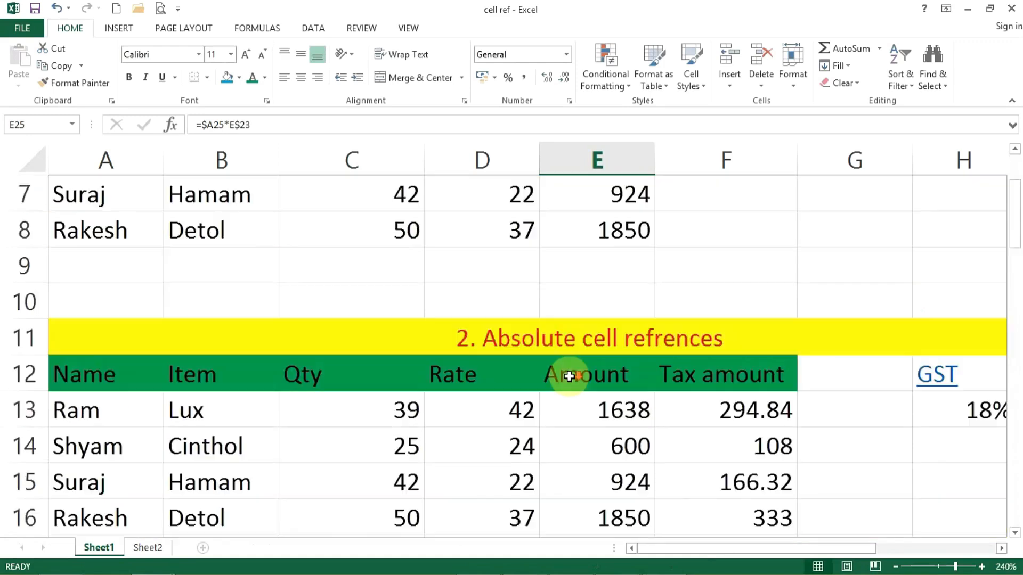